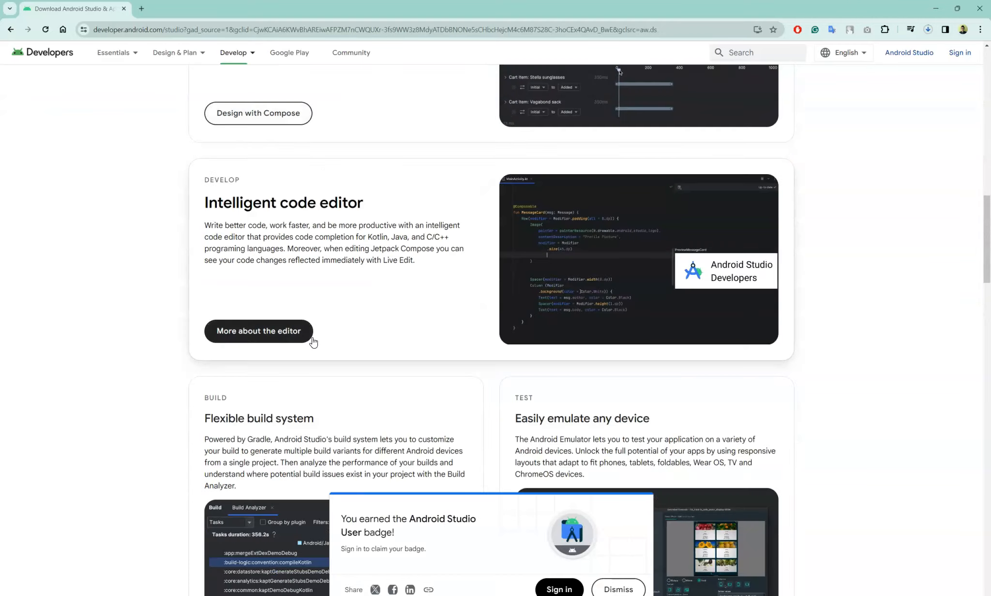
- Scroll the Android Studio download page down to the 2023.2.1.23 downloads table
scroll(313, 341, "down", 2)
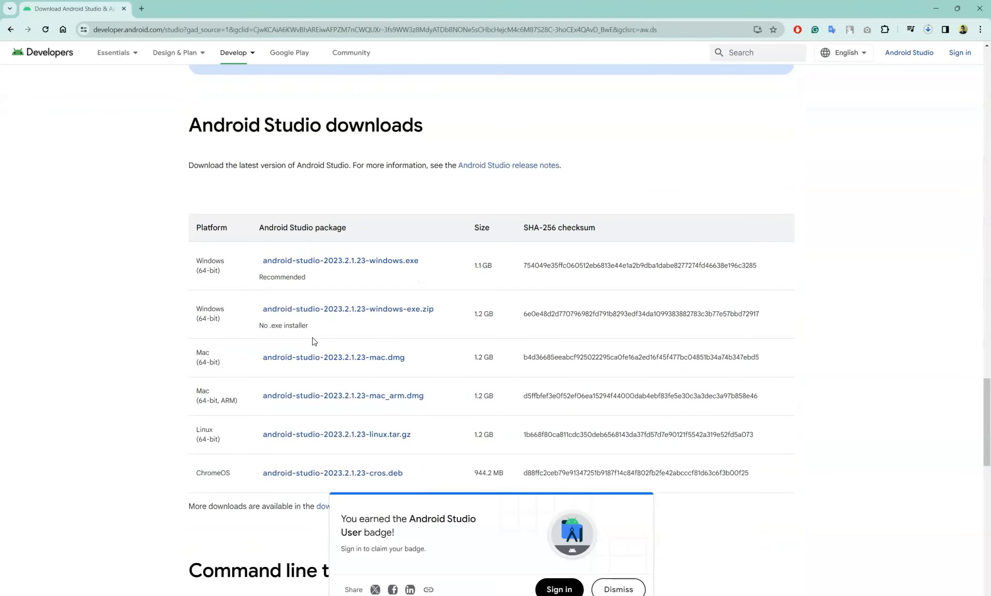
scroll(110, 256, "down", 1)
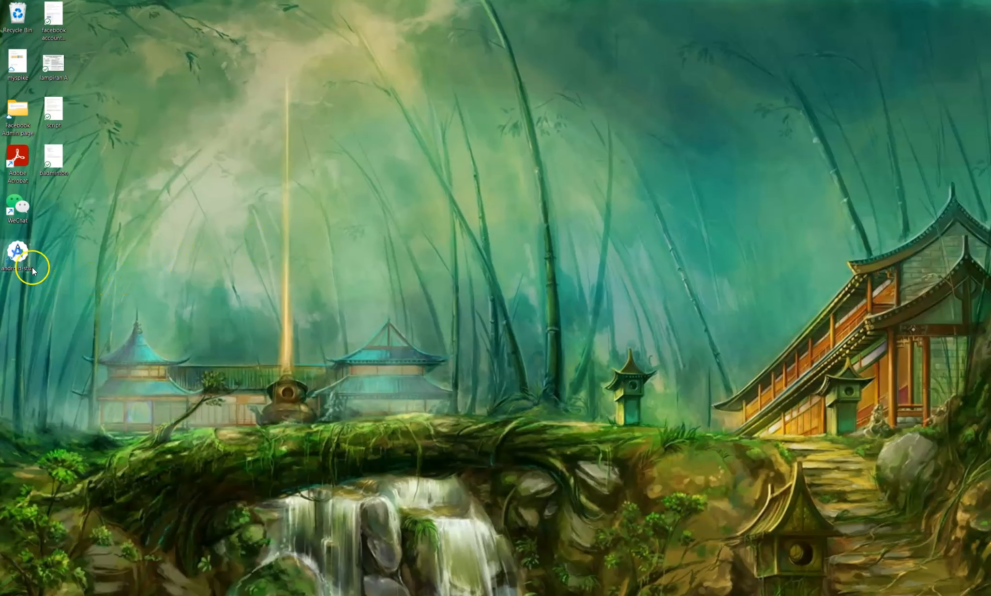
- Install Android Studio with Android Virtual Device into C:\Program Files\Android\Android Studio, then launch it
left_click(17, 258)
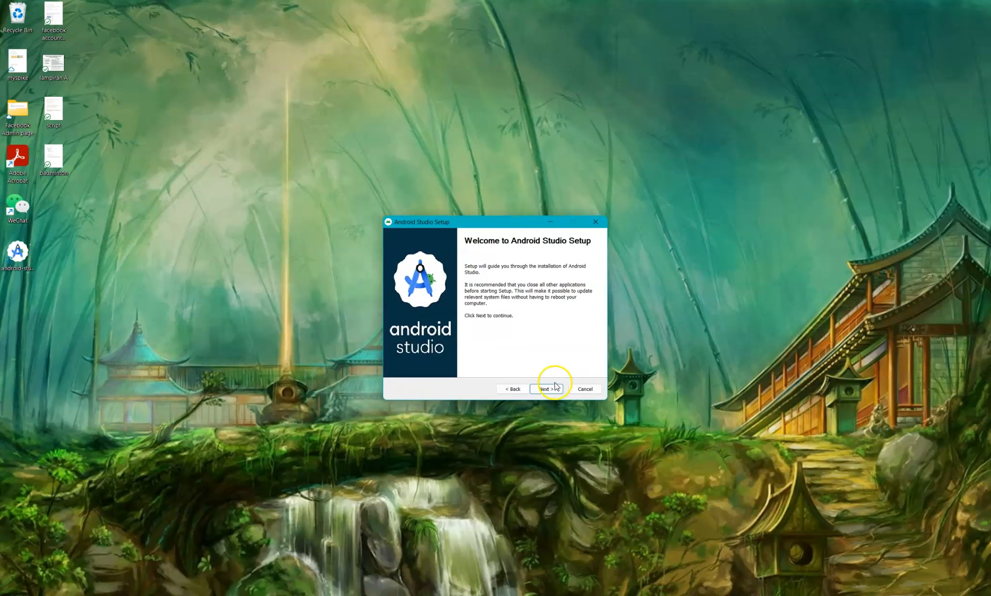
left_click(555, 390)
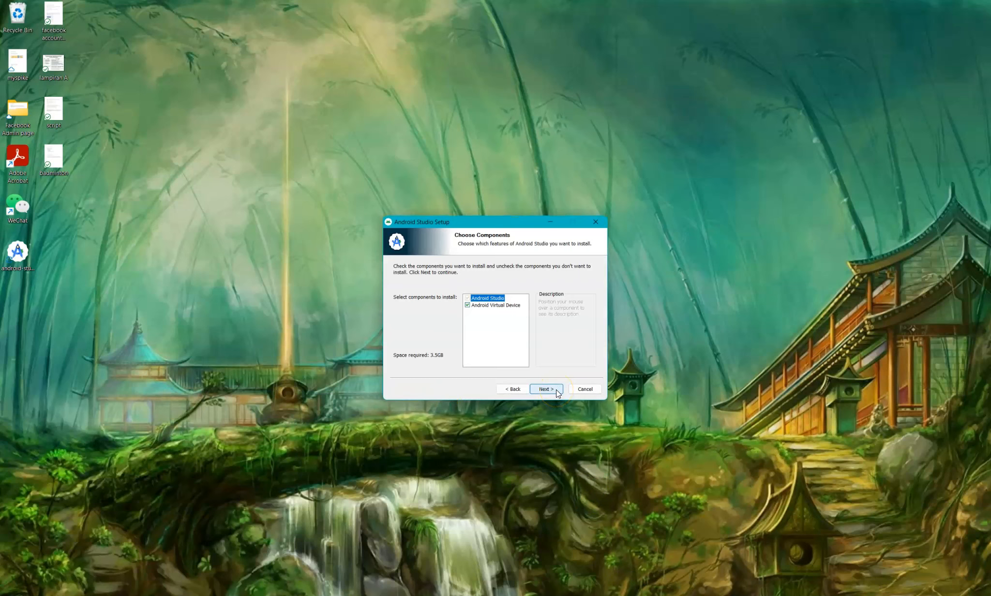
left_click(556, 391)
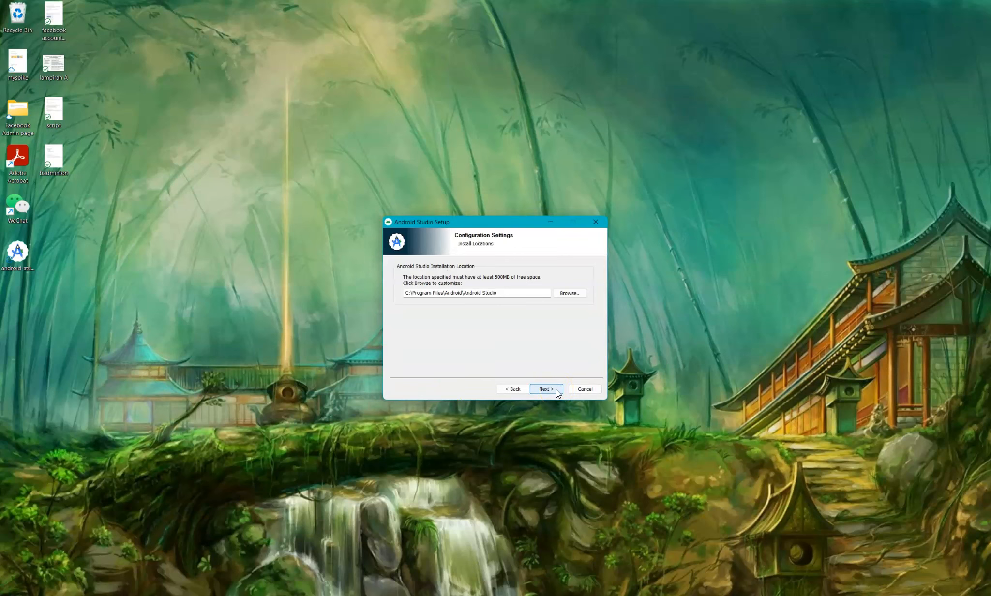
left_click(557, 391)
left_click(557, 393)
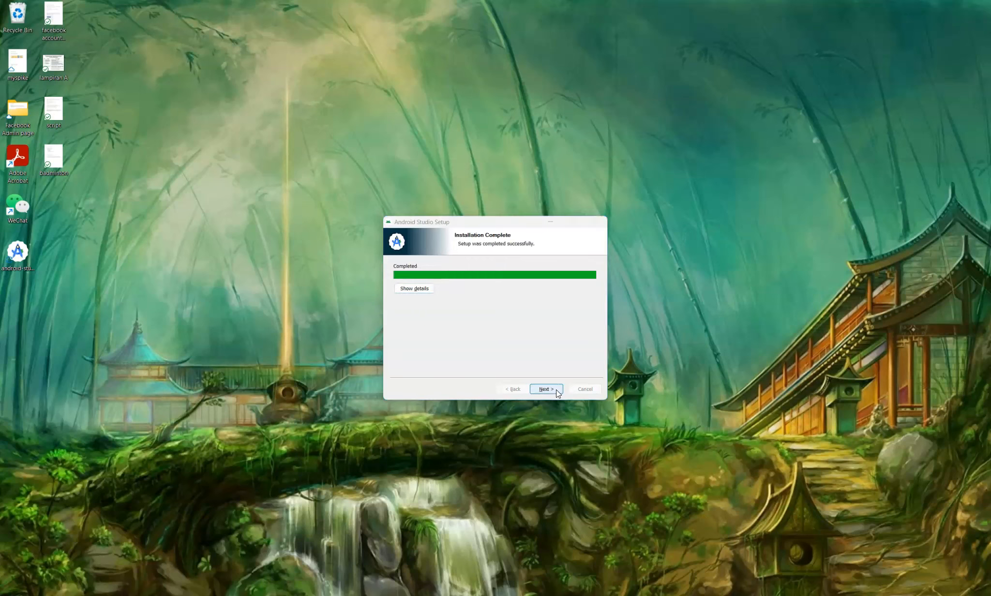
left_click(545, 389)
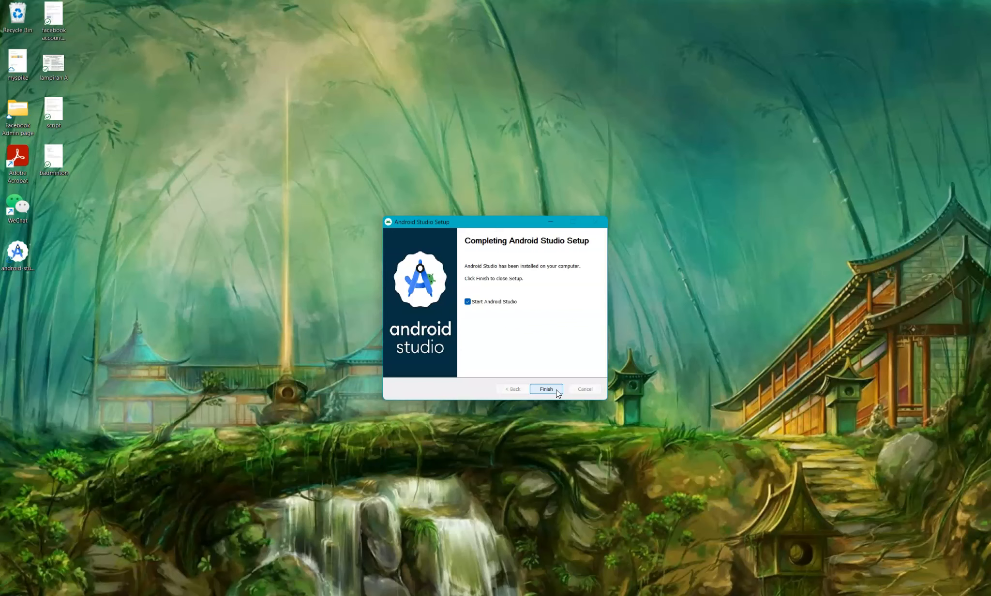
left_click(544, 390)
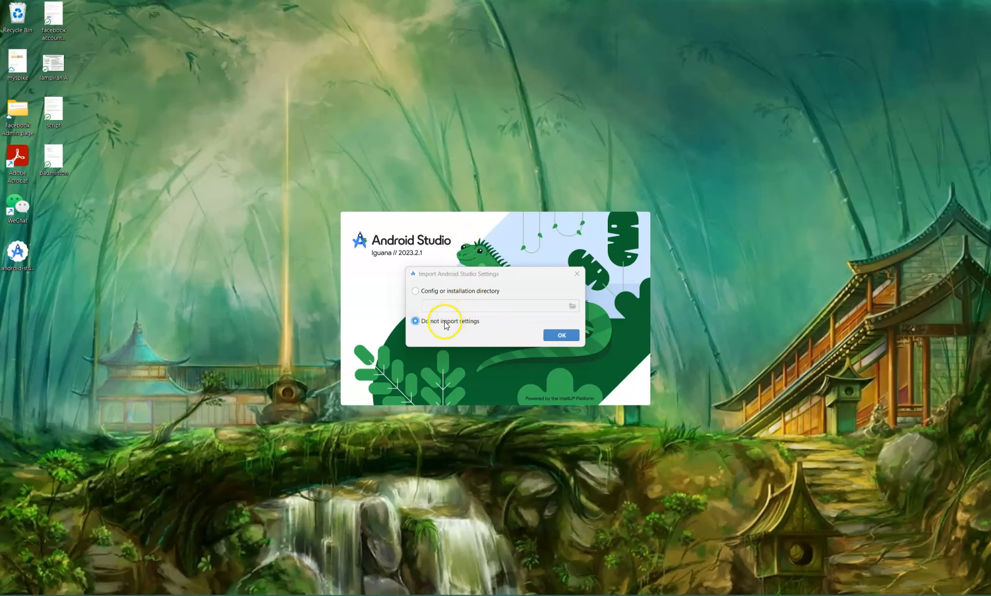
- Skip importing previous settings and decline sending usage statistics to Google
left_click(562, 335)
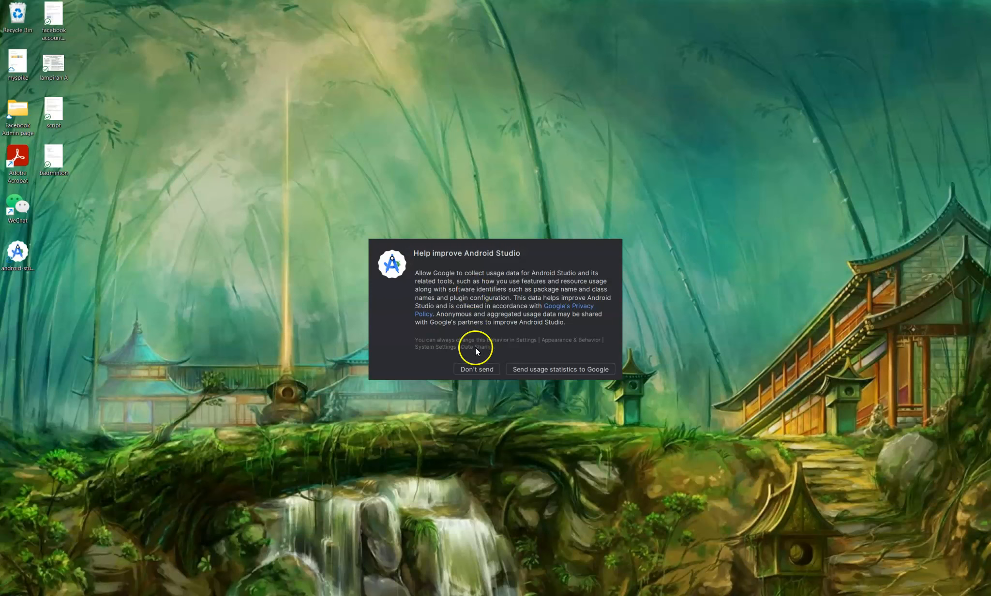
left_click(495, 370)
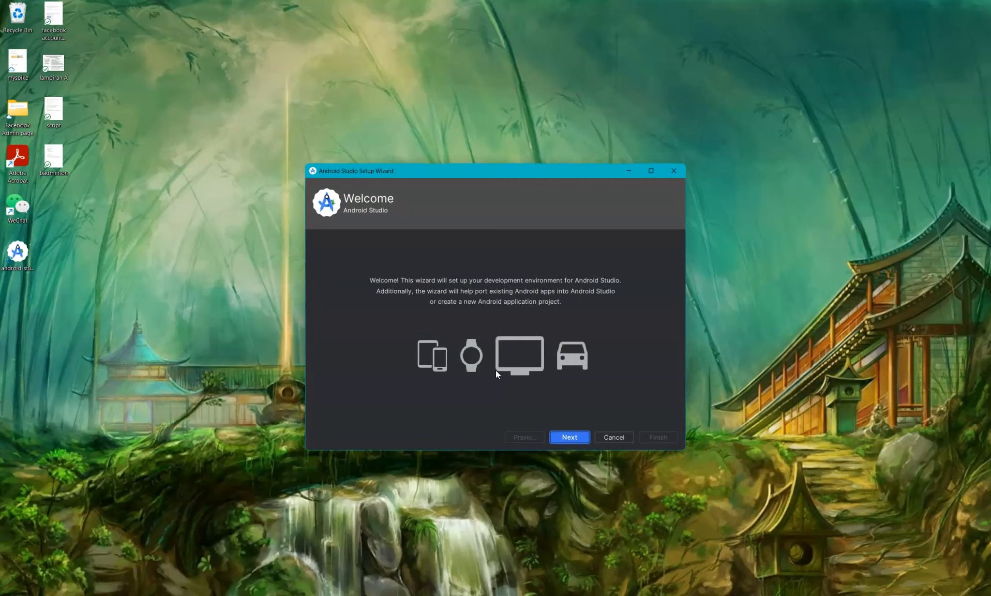
left_click(577, 370)
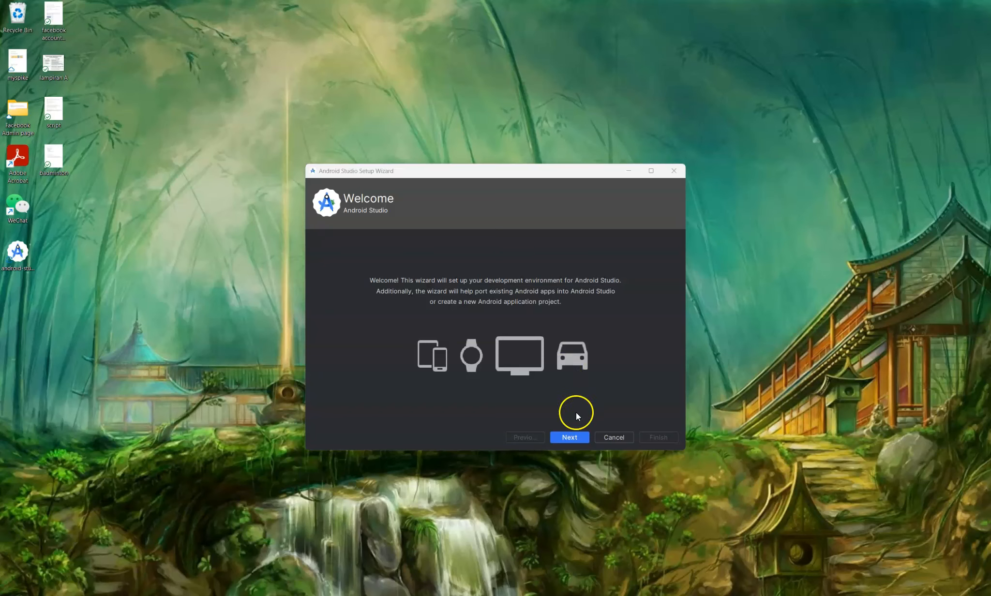
- Choose the Custom install type to reach SDK Components Setup, and open File Explorer
left_click(571, 437)
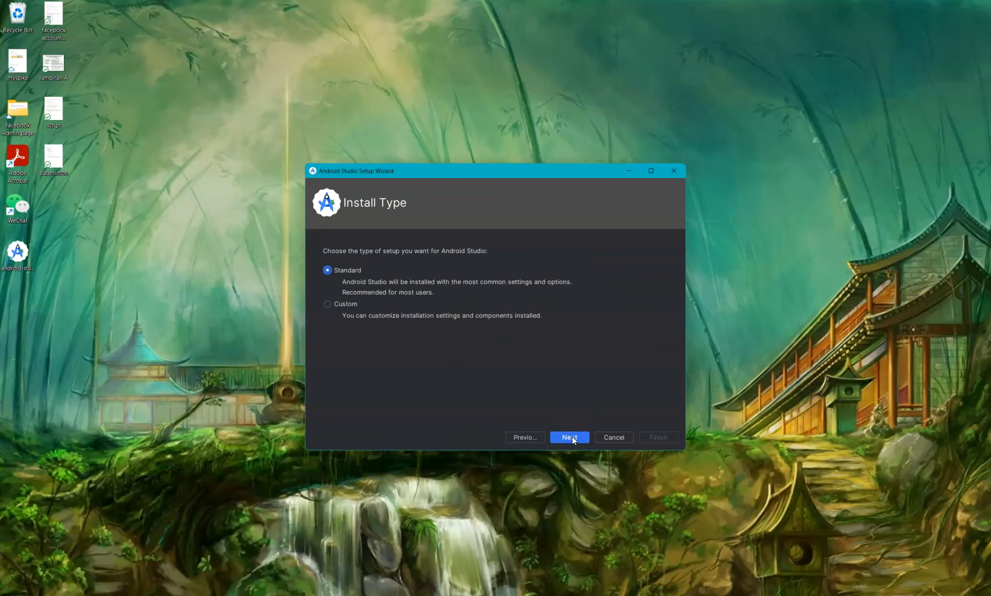
left_click(347, 307)
left_click(568, 437)
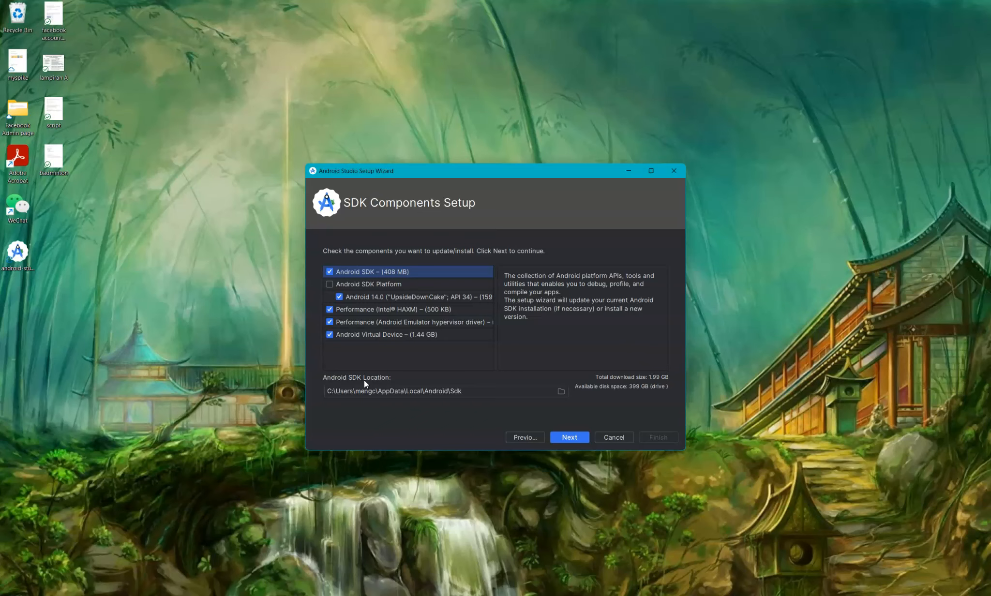
key("super+e")
- Create a new folder named ASSDK on the D: drive
double_click(594, 146)
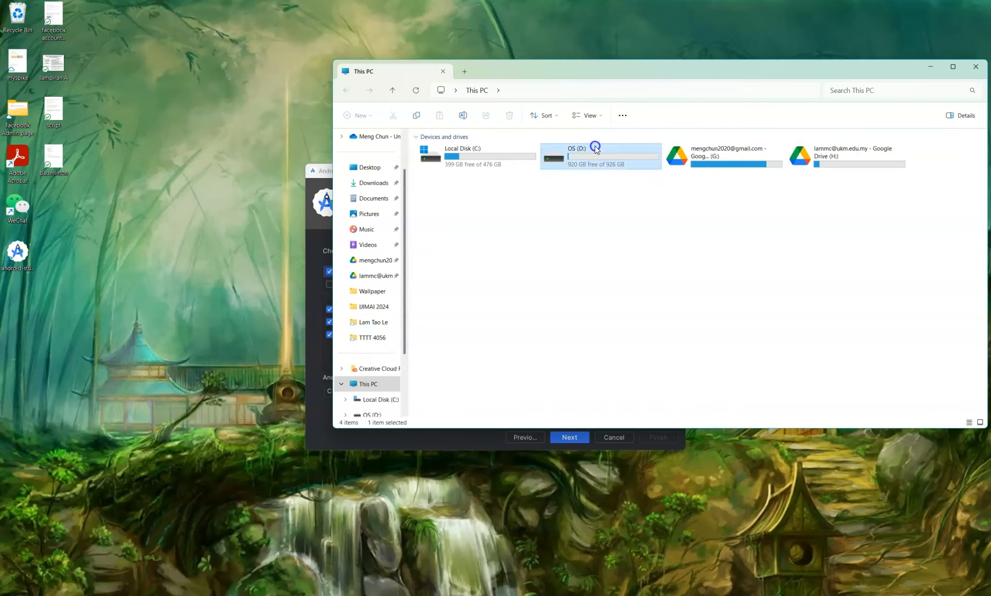
right_click(446, 310)
mouse_move(488, 391)
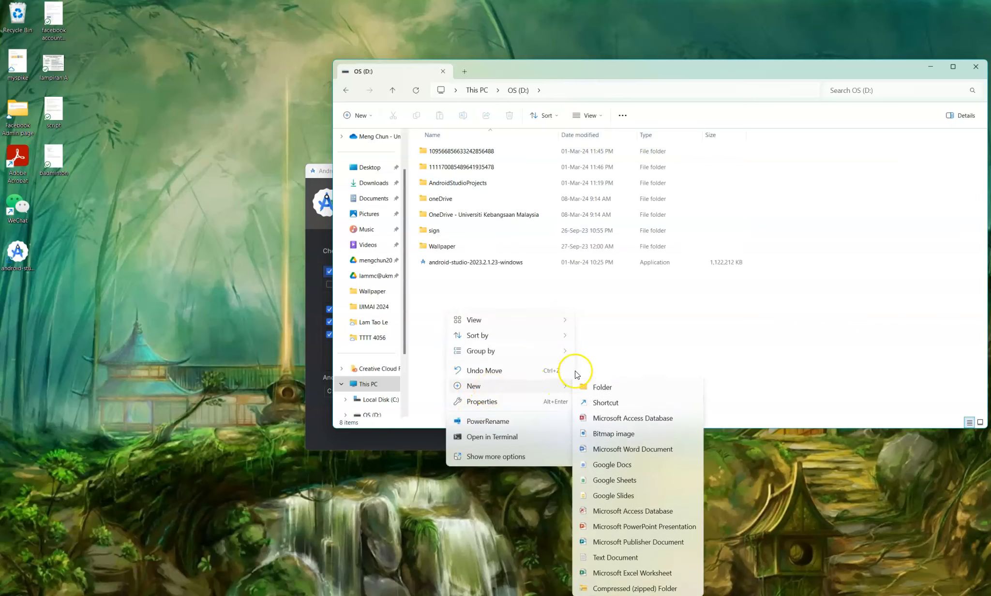
left_click(602, 385)
type("AS")
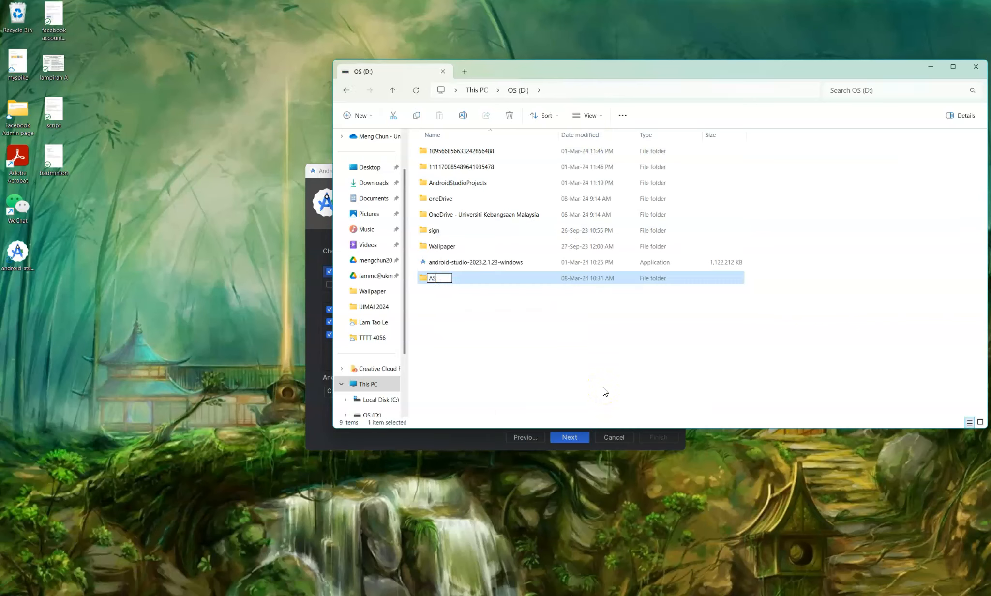
type("SDK")
key("Return")
- Fix the folder's name by removing extra spaces so it reads exactly ASSDK
key("F2")
key("Left")
key("Left")
key("Left")
key("Return")
key("F2")
key("Left")
key("Left")
key("Left")
key("Left")
key("Left")
key("Left")
key("BackSpace")
key("BackSpace")
key("Return")
- Open the ASSDK folder, check its path D:\ASSDK, and minimize File Explorer
left_click(578, 90)
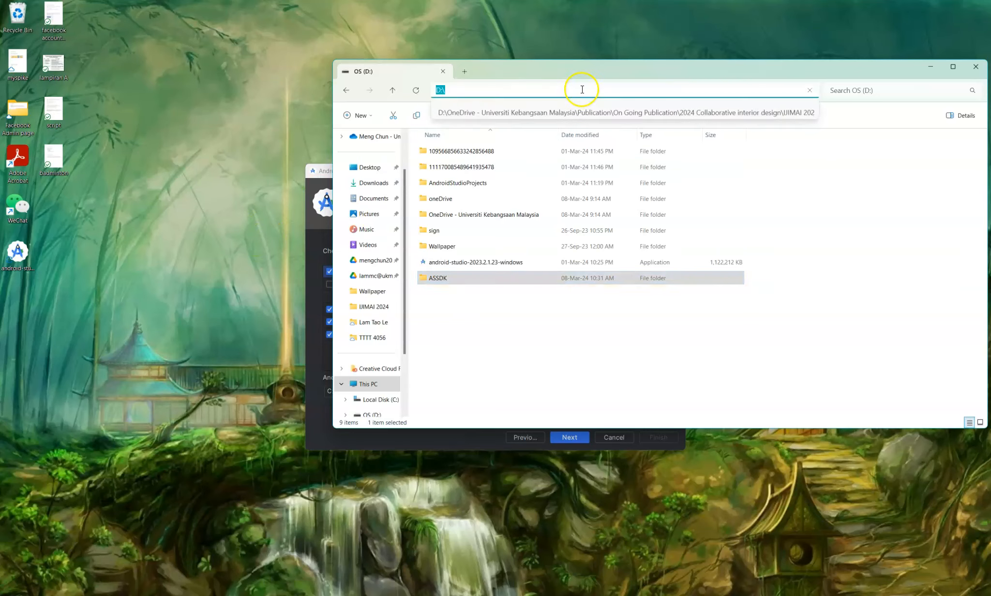
double_click(537, 278)
left_click(637, 90)
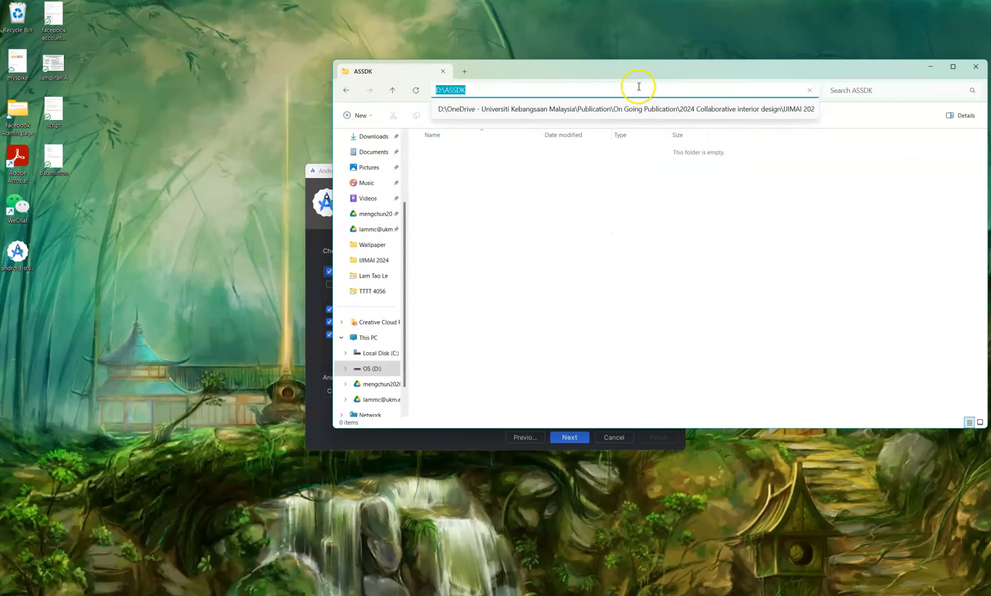
left_click(174, 228)
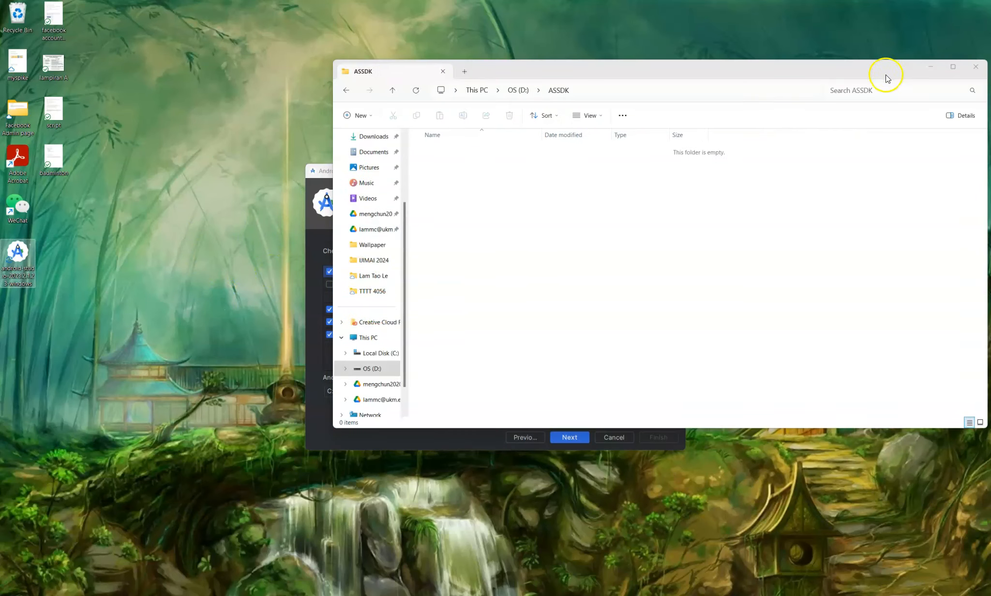
left_click(929, 70)
- Set the Android SDK location to D:\ASSDK and advance to Emulator Settings, keeping 4.0 GB RAM
left_click(560, 392)
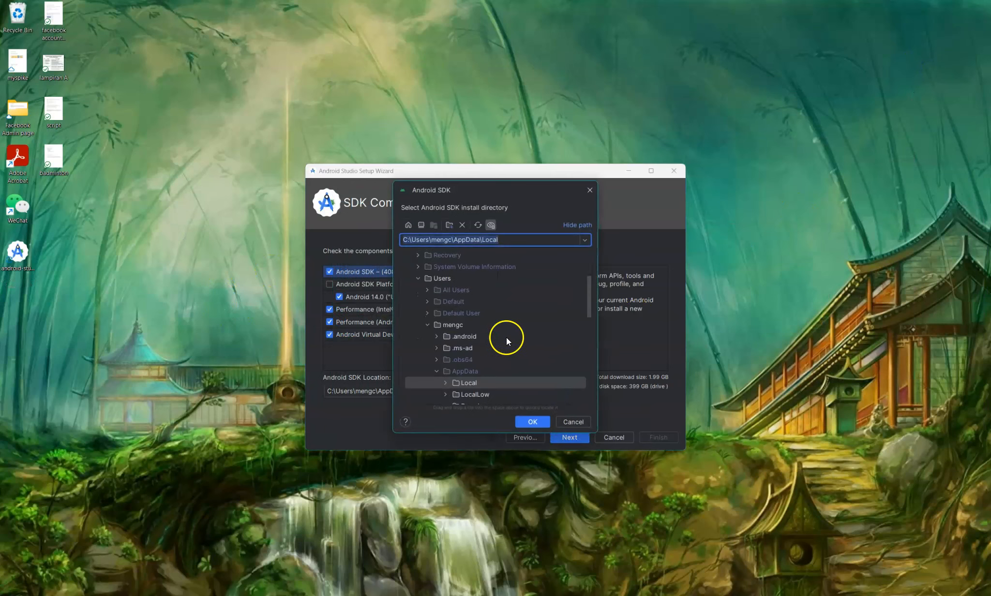
left_click(418, 279)
scroll(430, 305, "up", 2)
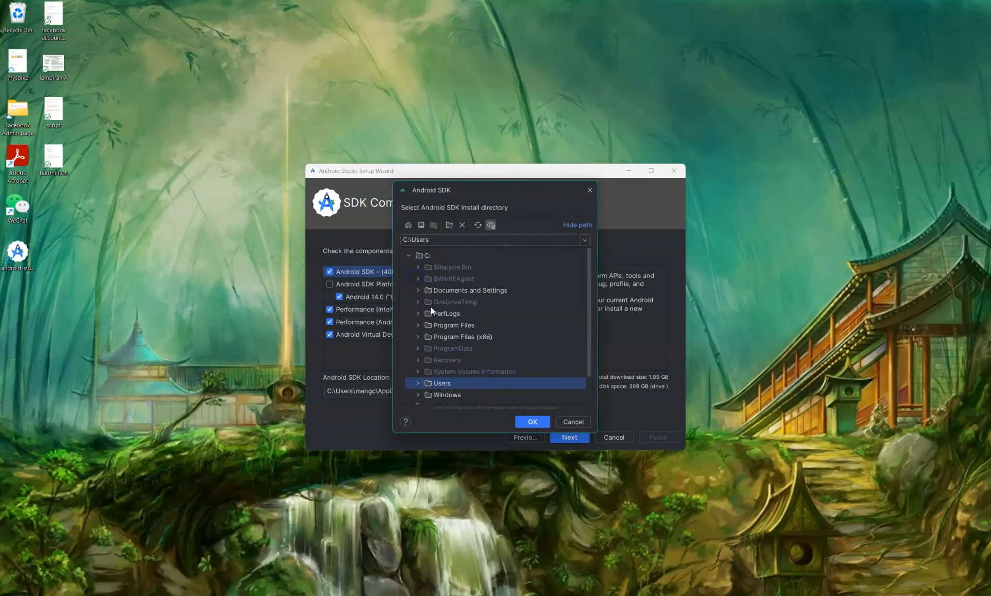
left_click(409, 256)
left_click(409, 267)
scroll(436, 382, "down", 1)
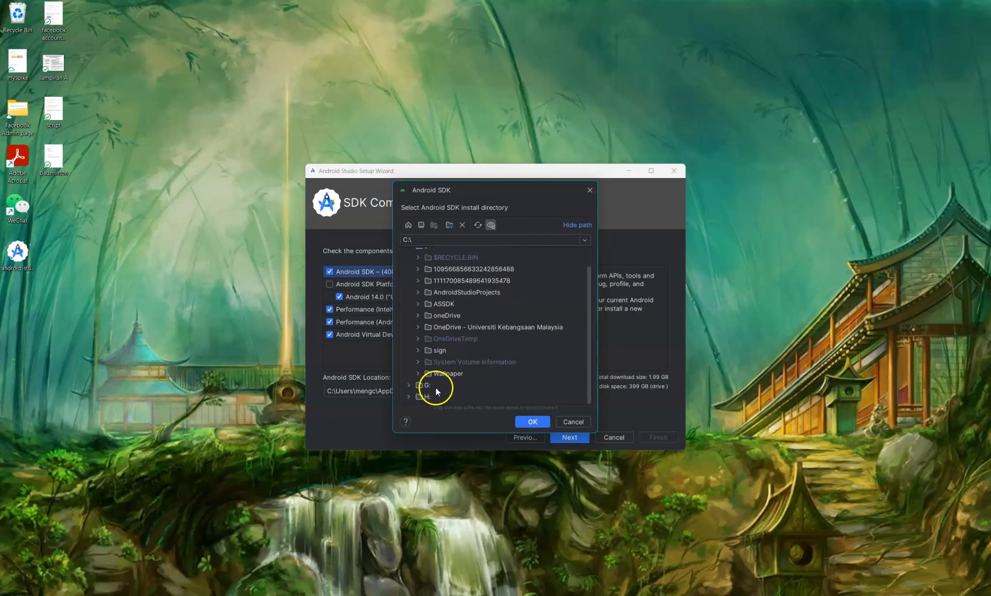
scroll(426, 371, "up", 1)
left_click(440, 325)
left_click(533, 422)
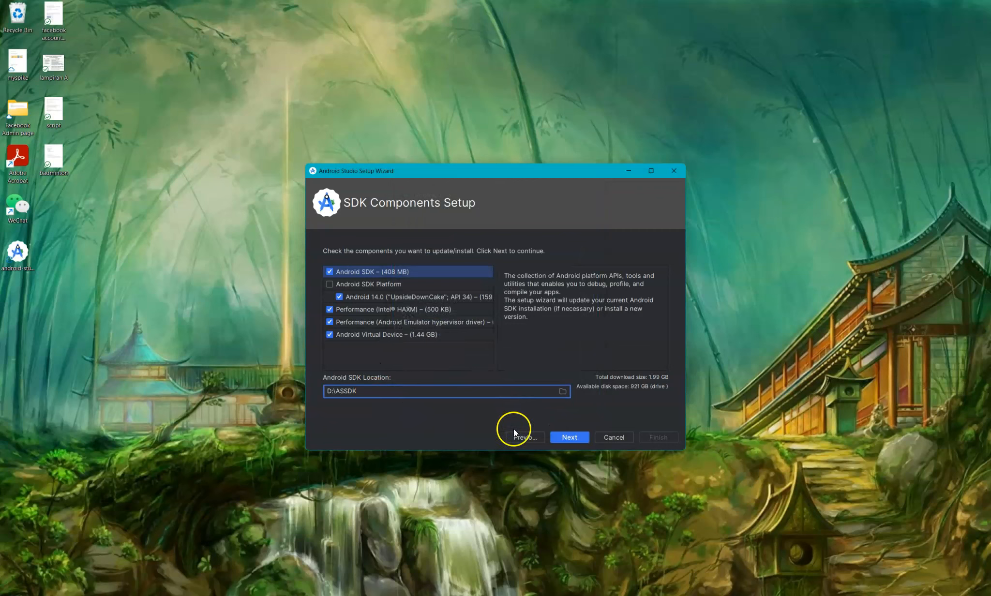
left_click(578, 439)
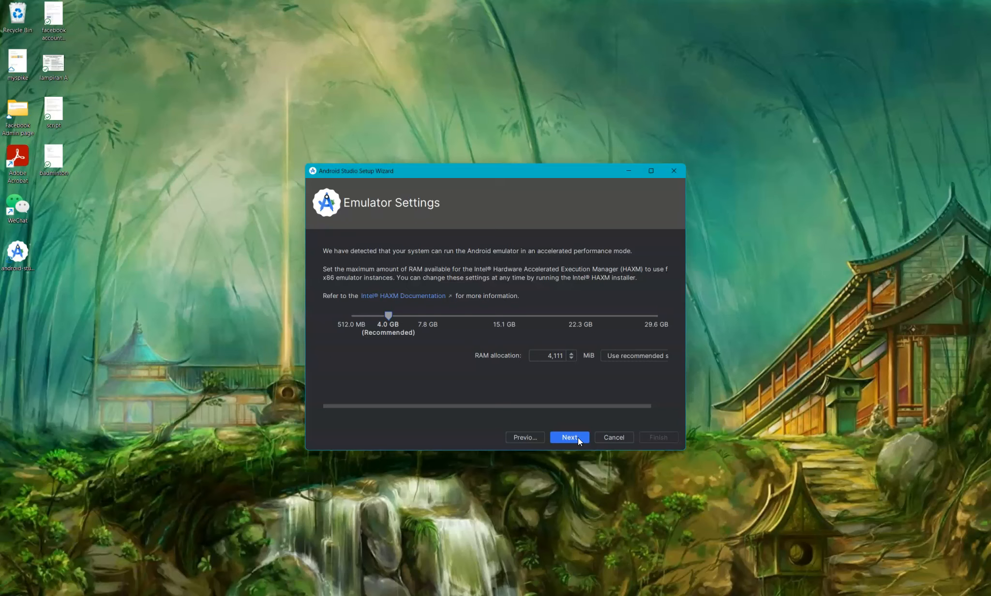
- Pass the emulator and verify pages, accepting the android-sdk, arm-dbt and intel-android-extra licences
left_click(569, 437)
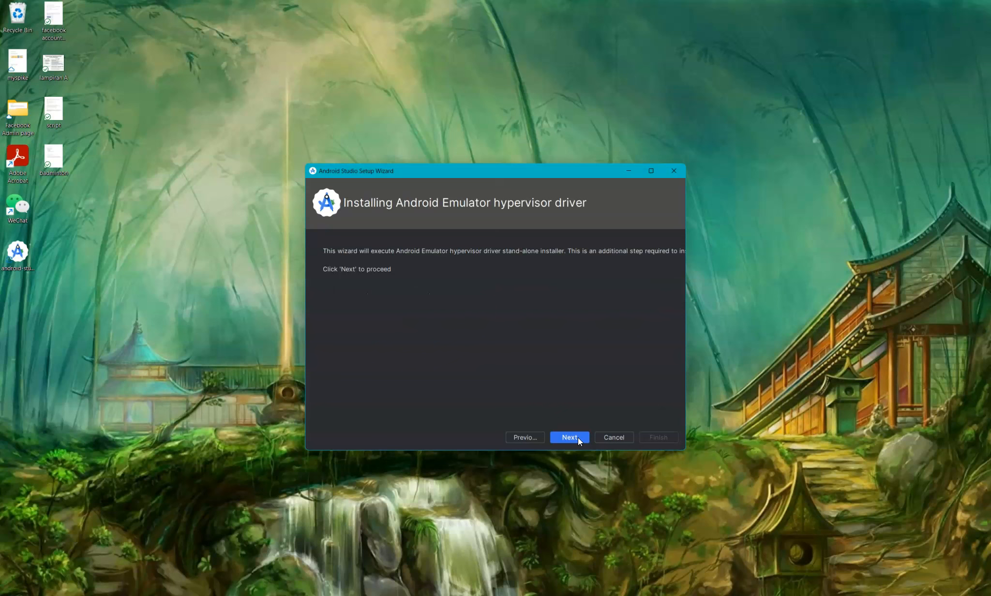
left_click(577, 436)
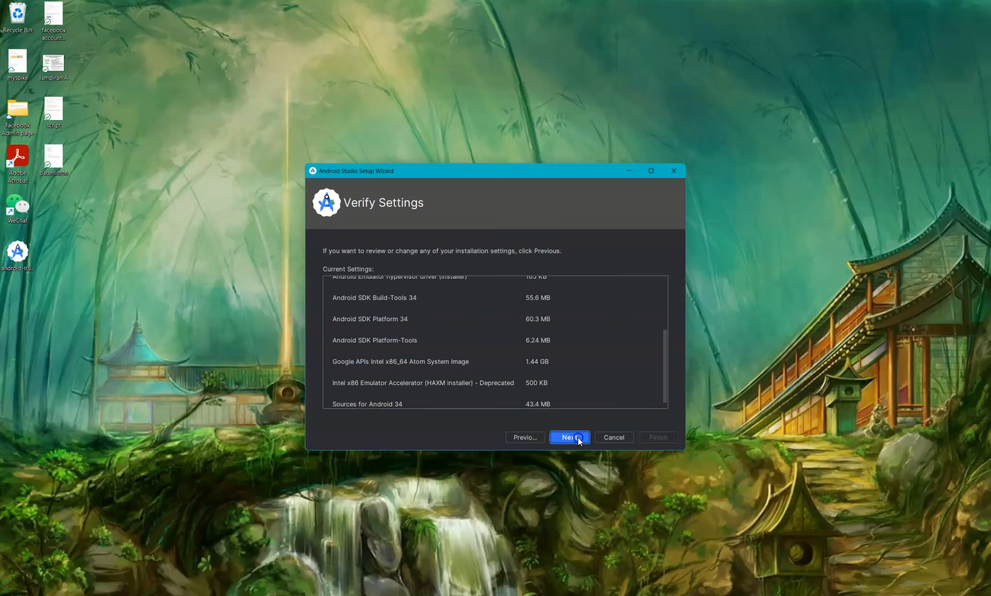
left_click(577, 436)
left_click(650, 405)
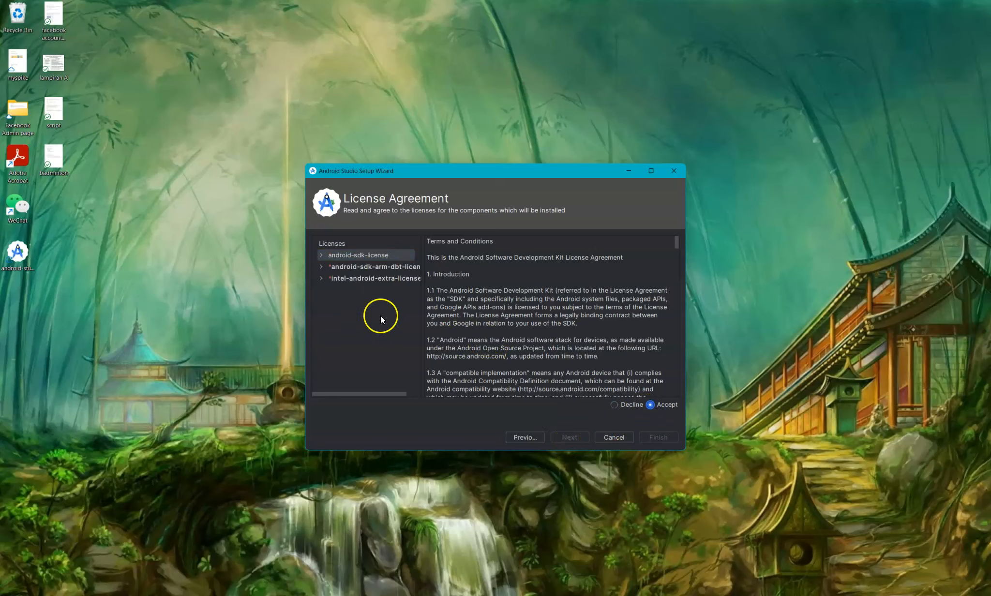
left_click(401, 268)
left_click(650, 404)
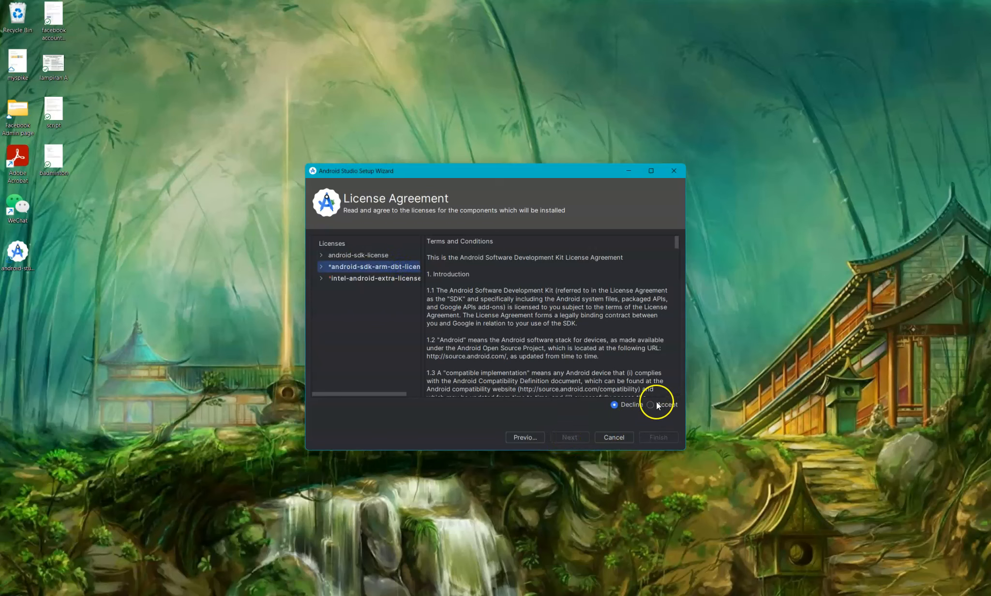
left_click(390, 284)
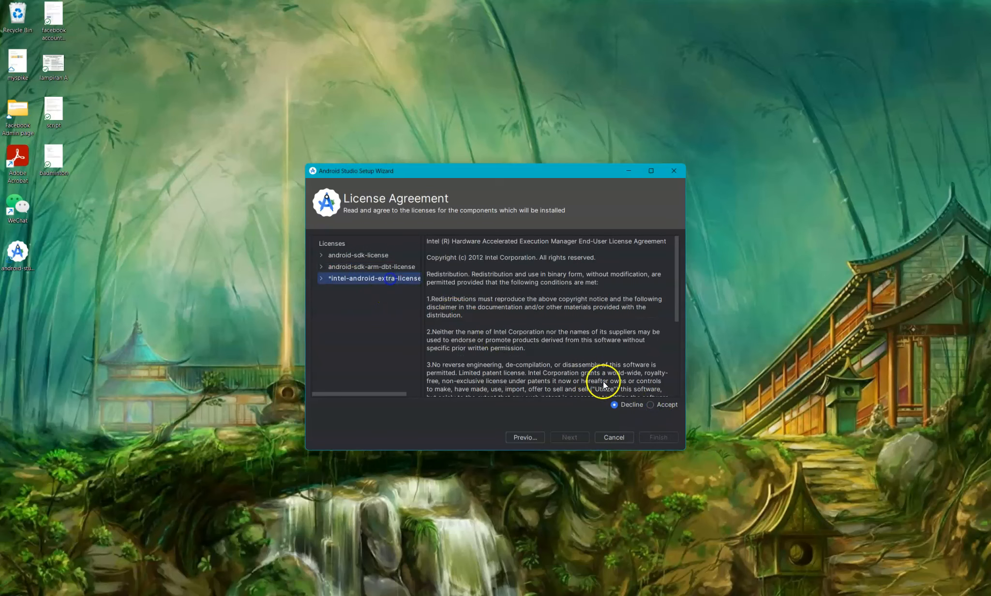
left_click(649, 404)
- Download the SDK components, viewing the detailed log, and finish setup at the Welcome screen
left_click(642, 440)
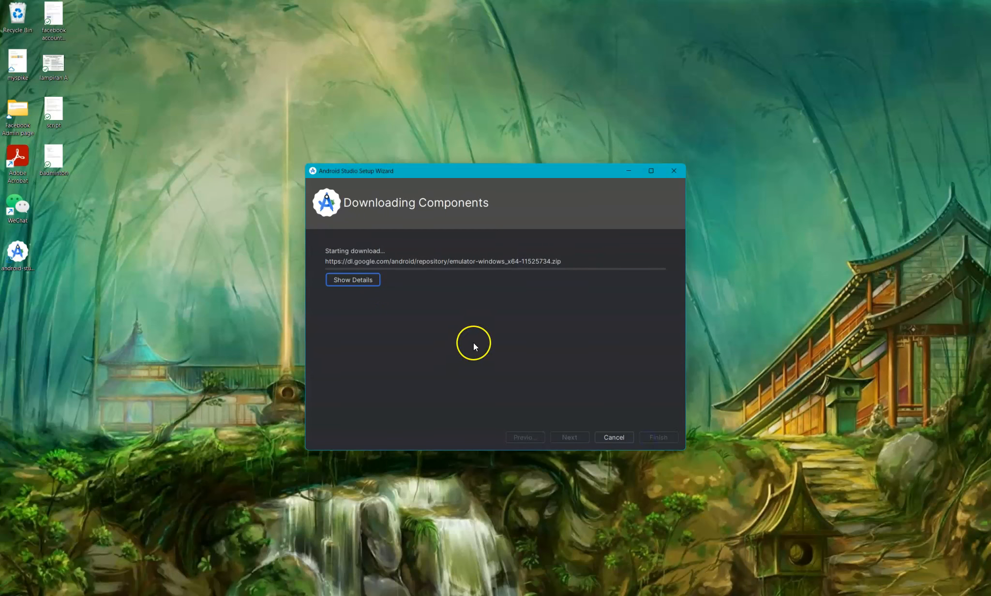
left_click(371, 285)
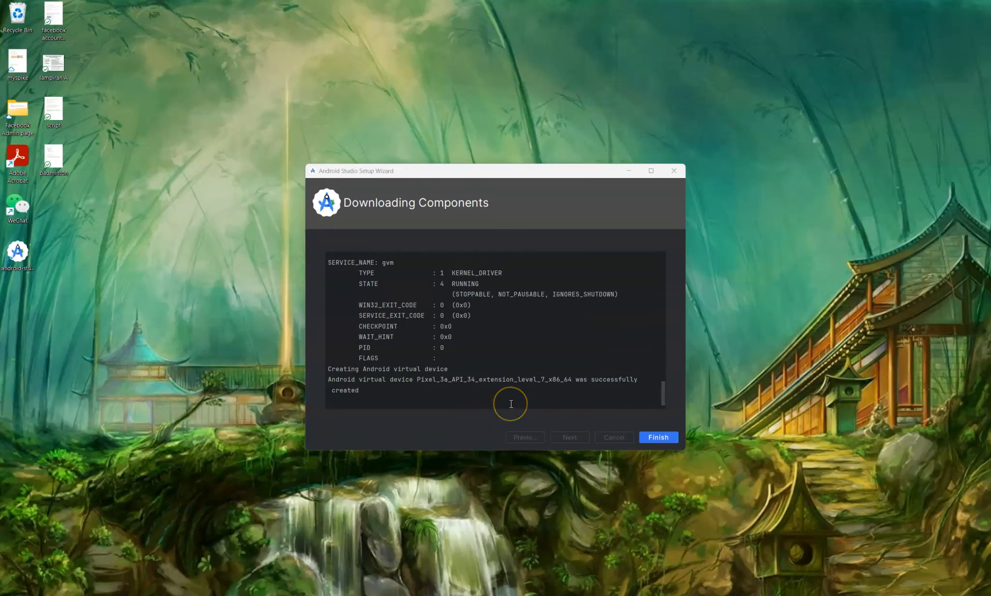
left_click(667, 438)
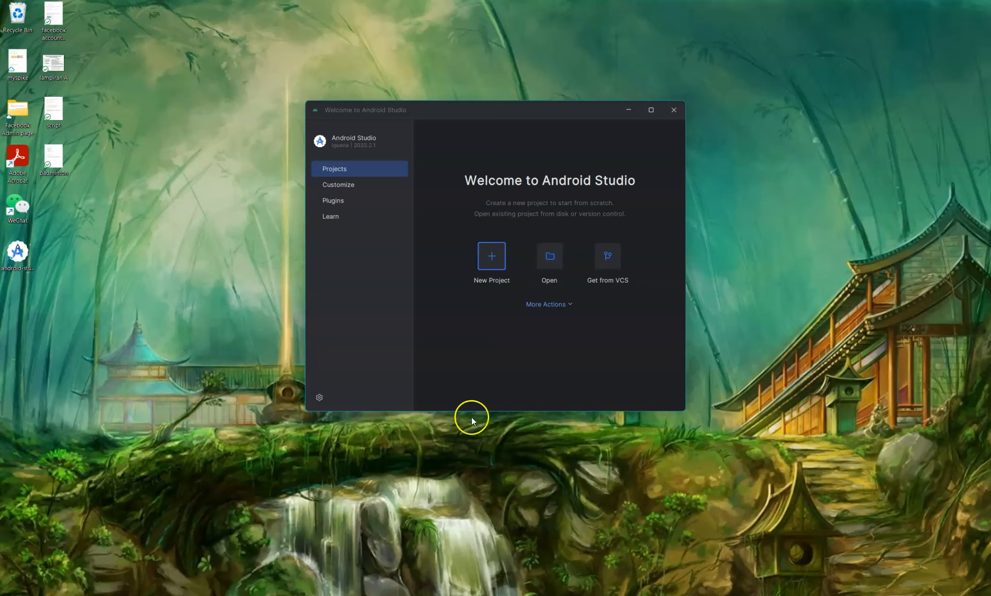
- Start a new project from the Empty Views Activity template and go to its settings
left_click(494, 262)
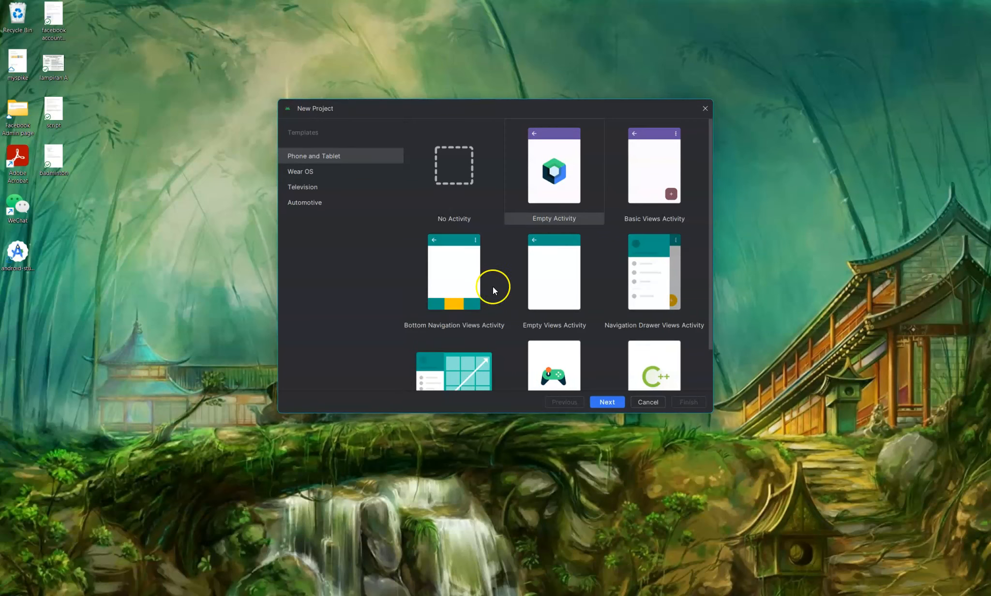
scroll(525, 303, "down", 1)
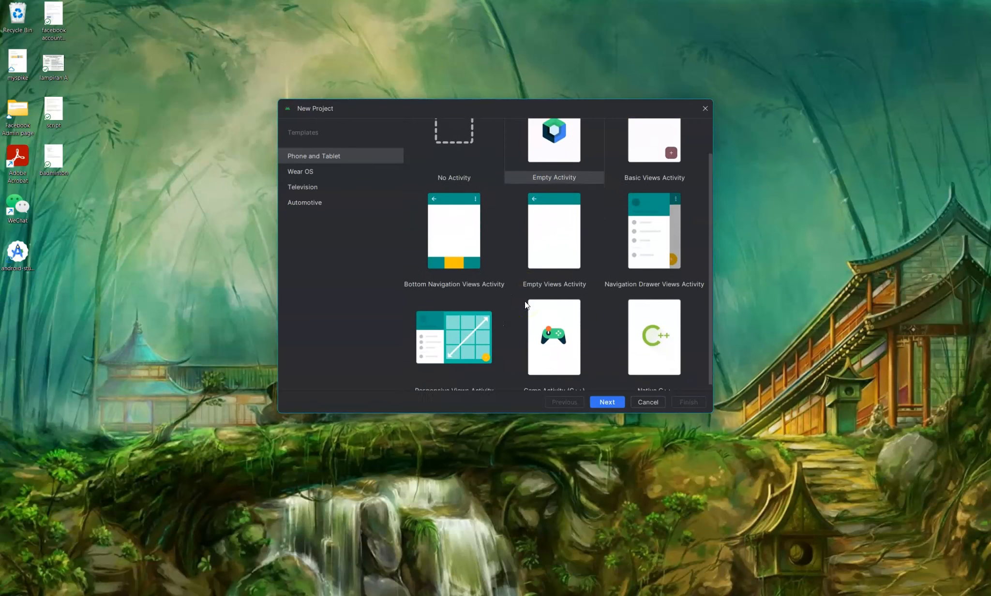
left_click(547, 266)
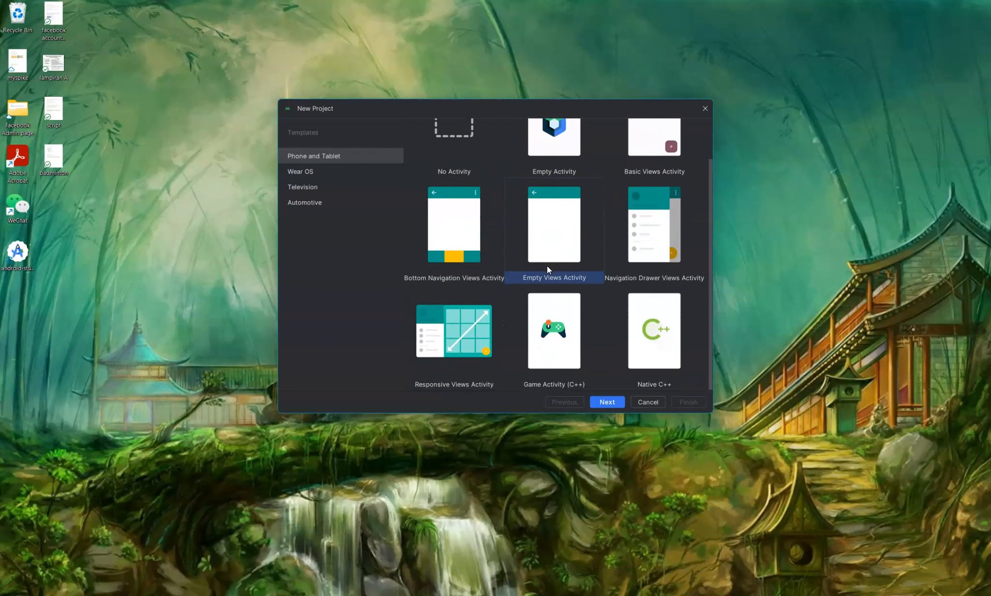
left_click(614, 401)
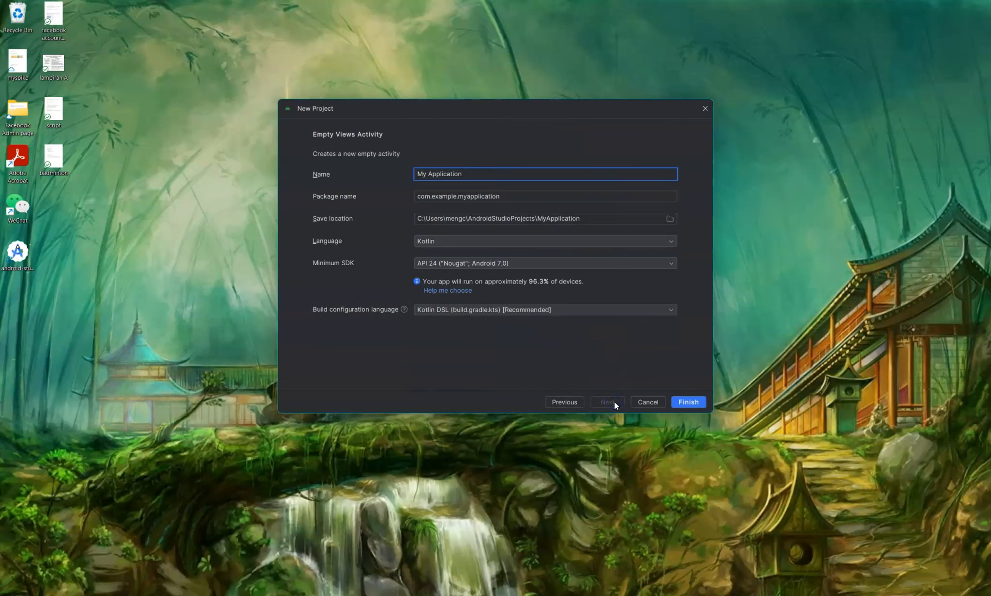
key("super+e")
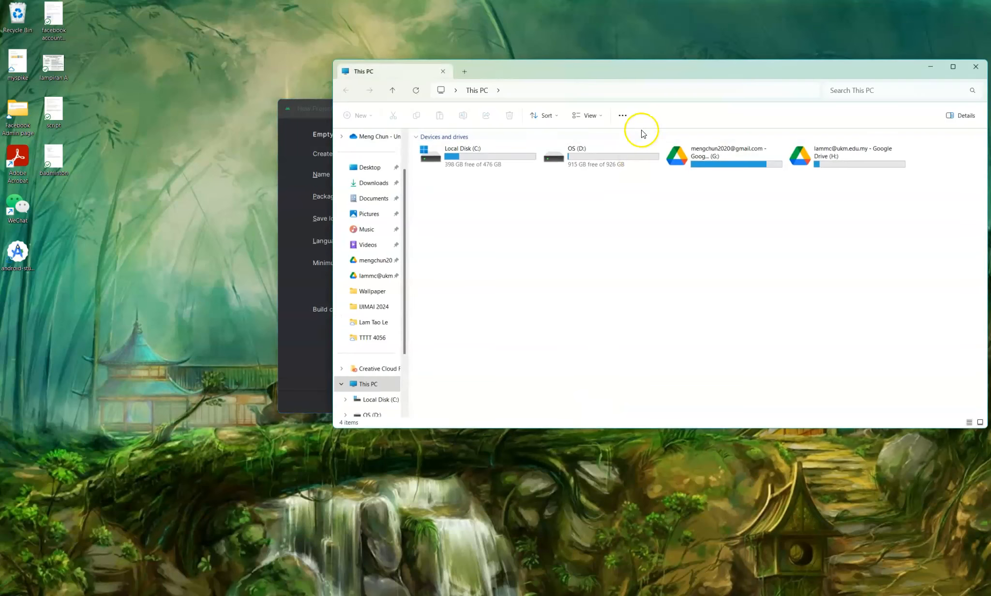
- Create an ASProjects folder on D:, open it and copy its path D:\ASProjects
double_click(617, 159)
right_click(506, 323)
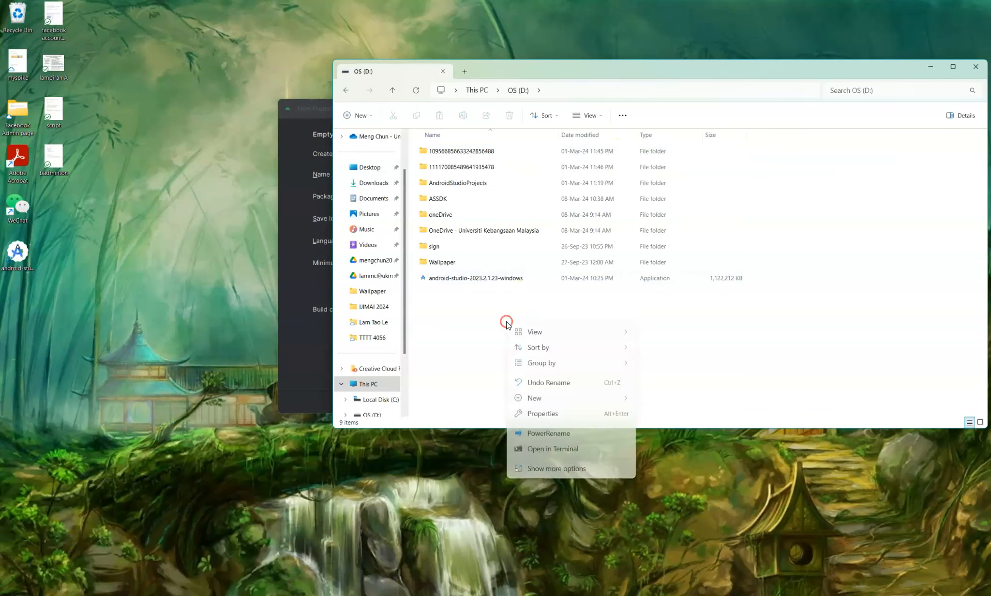
mouse_move(560, 398)
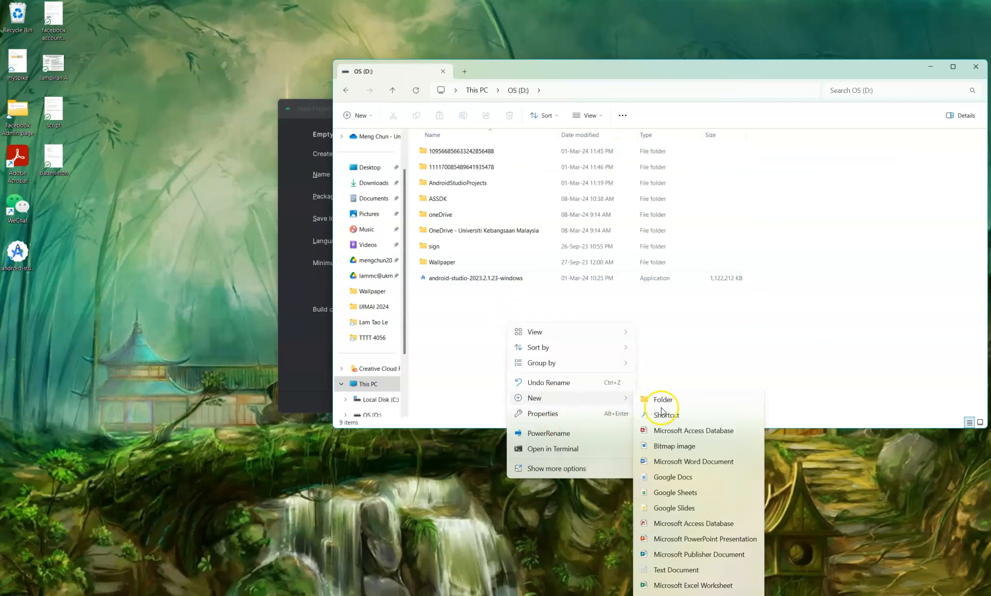
left_click(662, 401)
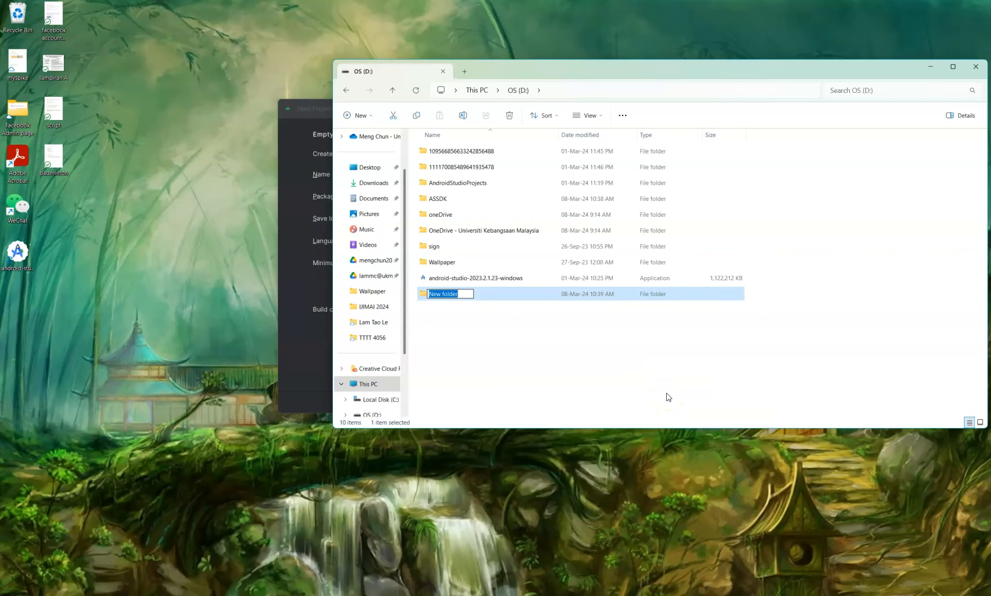
type("ASProjects")
key("Return")
left_click(571, 89)
double_click(497, 293)
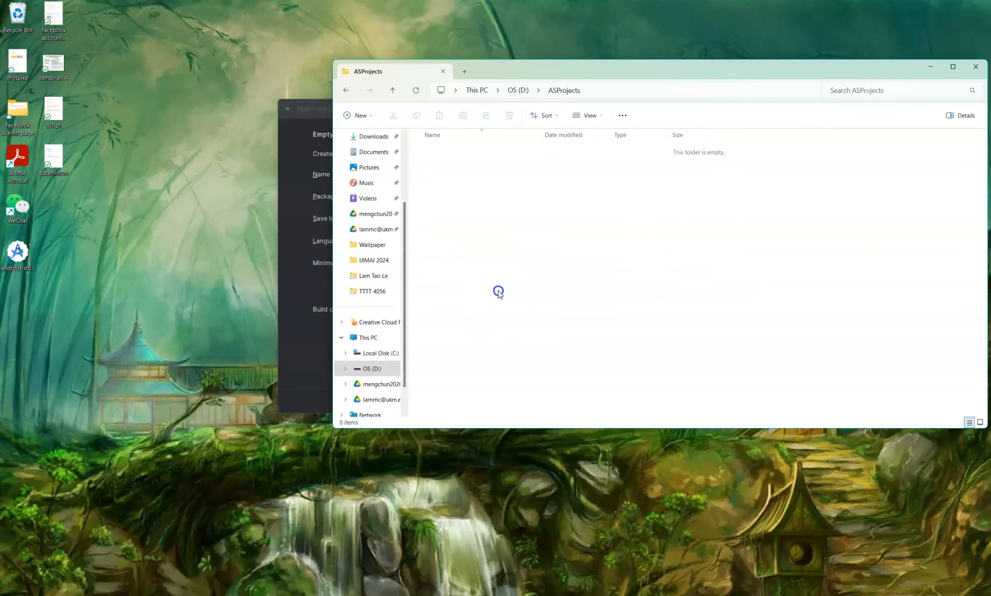
left_click(648, 88)
key("ctrl+c")
- Set the save location to D:\ASProjects, choose Java, and create the My Application project
left_click(306, 327)
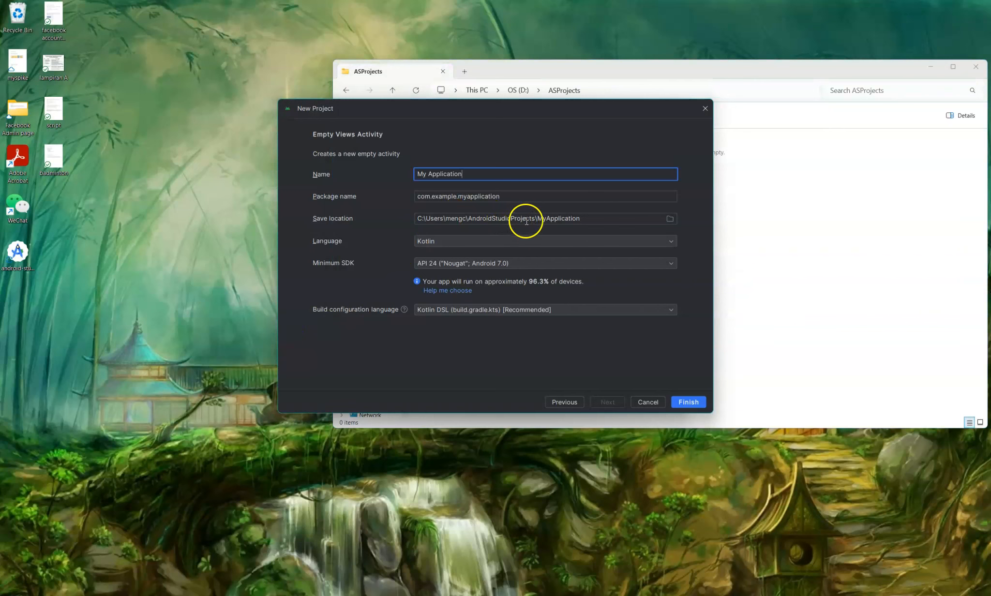
left_click_drag(536, 220, 416, 219)
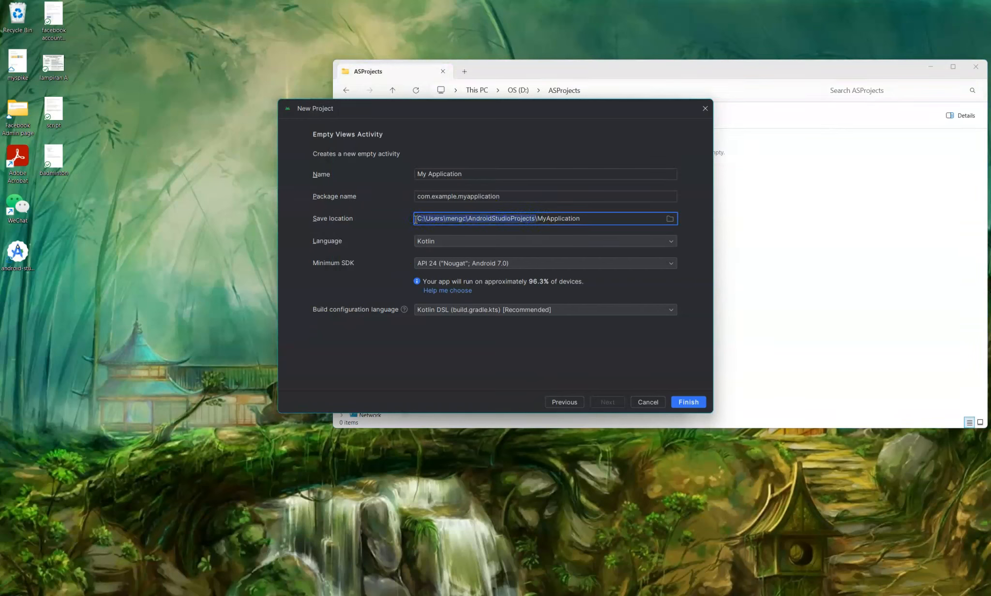
key("BackSpace")
key("ctrl+v")
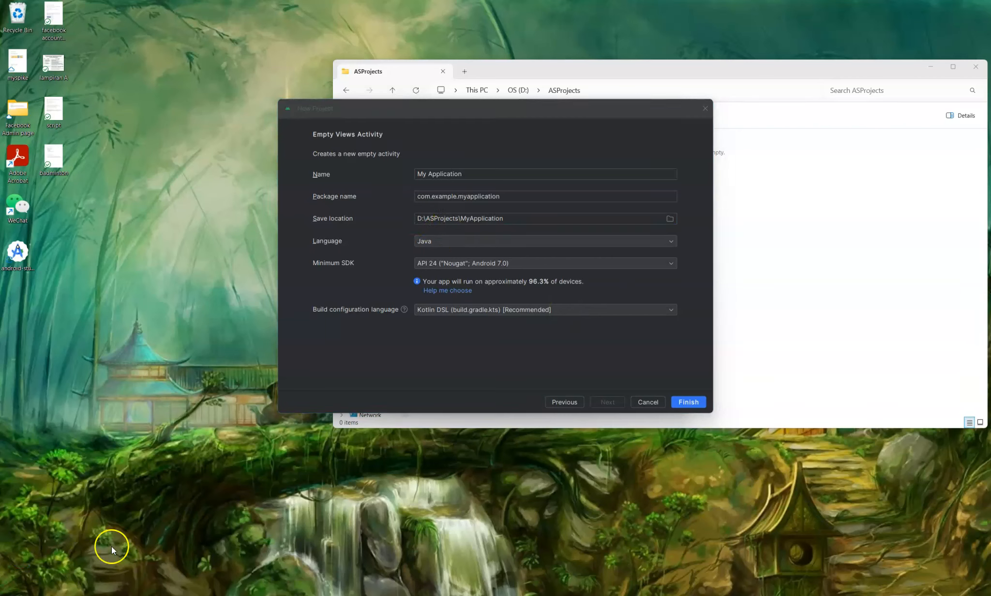
left_click(670, 241)
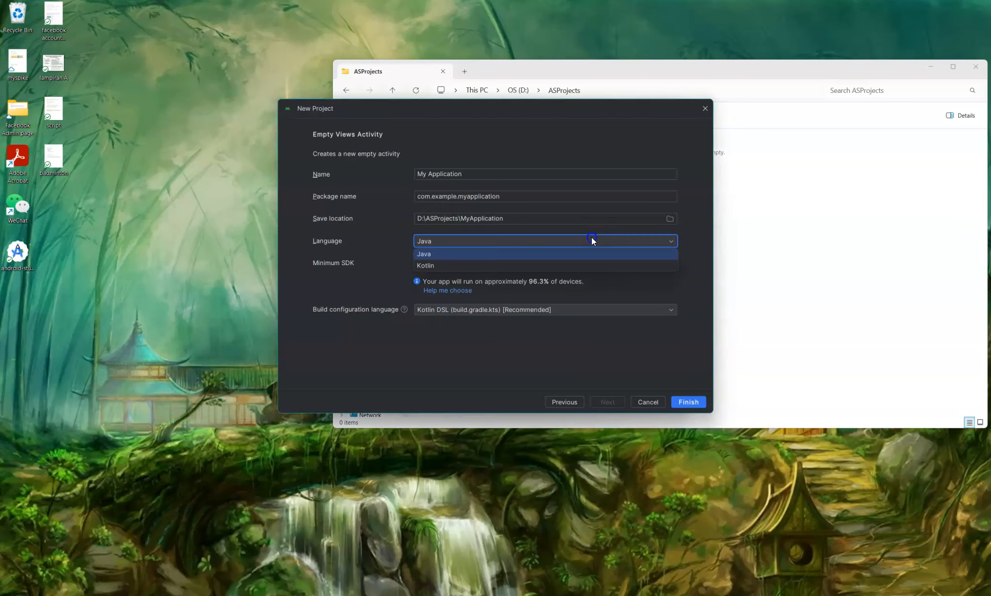
left_click(426, 250)
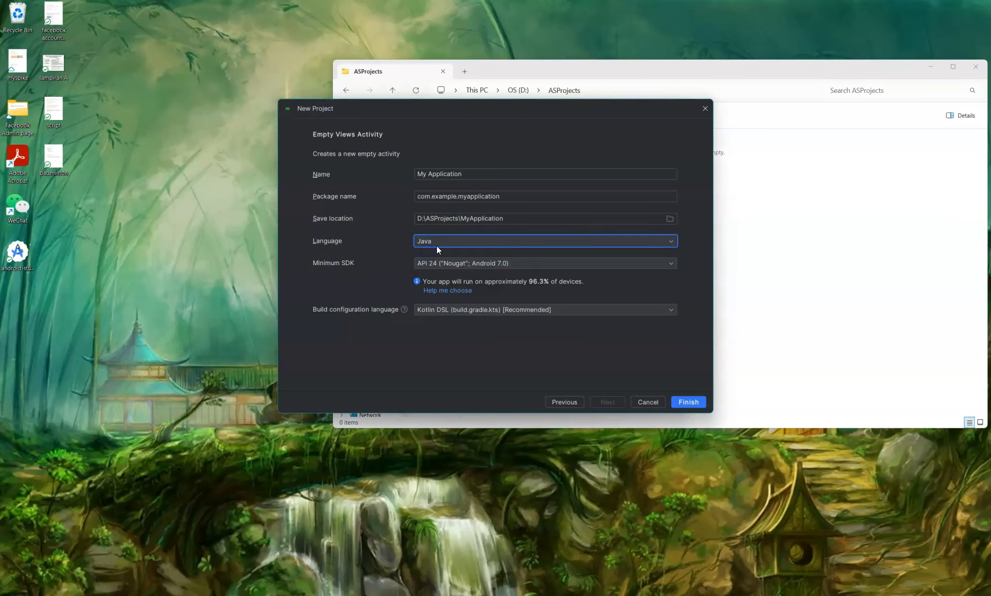
left_click(688, 402)
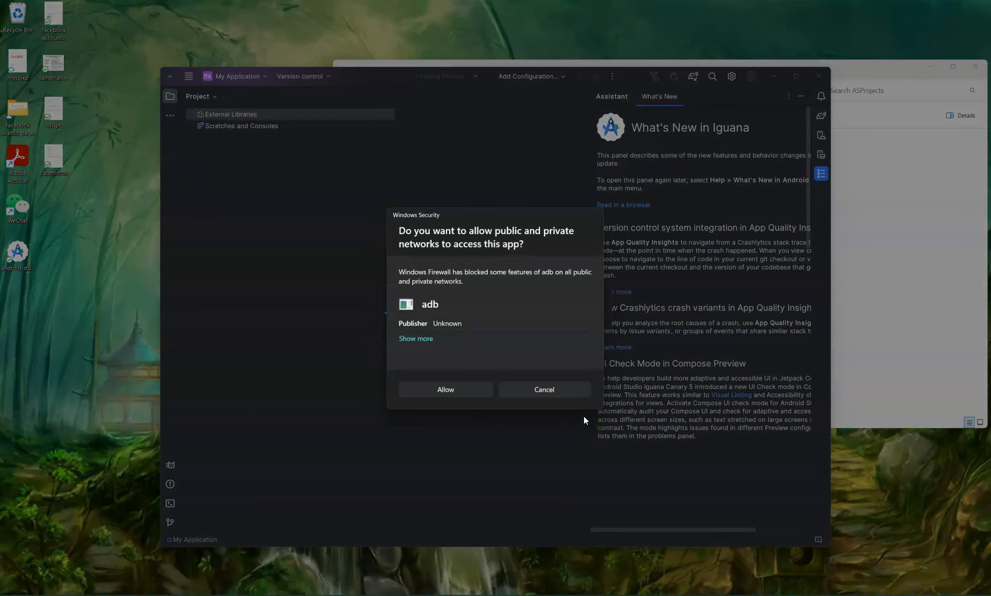
- Allow adb through Windows Firewall so the app runs on Pixel_3a_API_34, then open the main menu
left_click(479, 393)
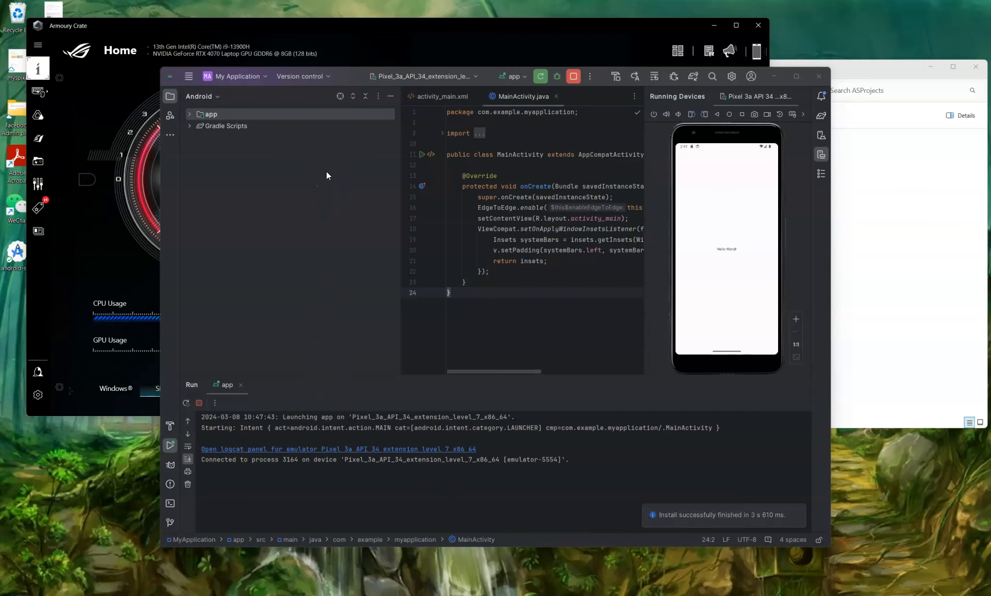
left_click(341, 77)
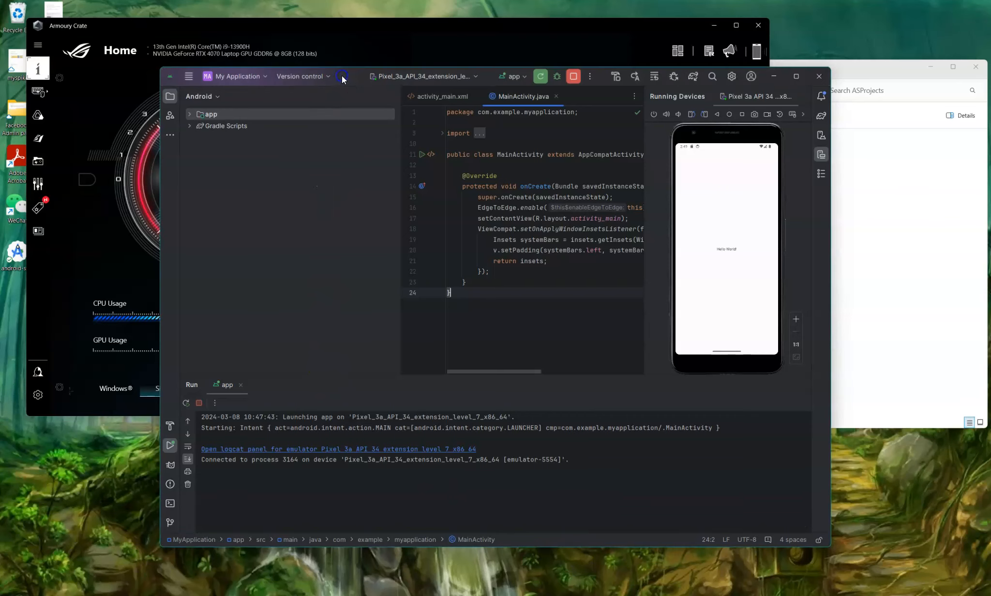
left_click(193, 82)
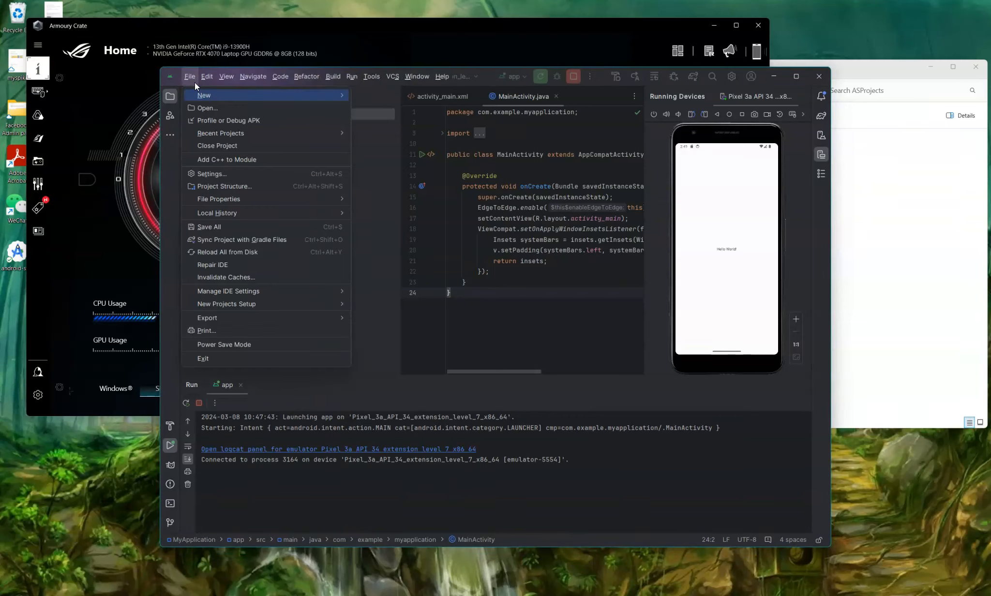
- Open the Android SDK Manager settings with Show Package Details enabled
mouse_move(366, 79)
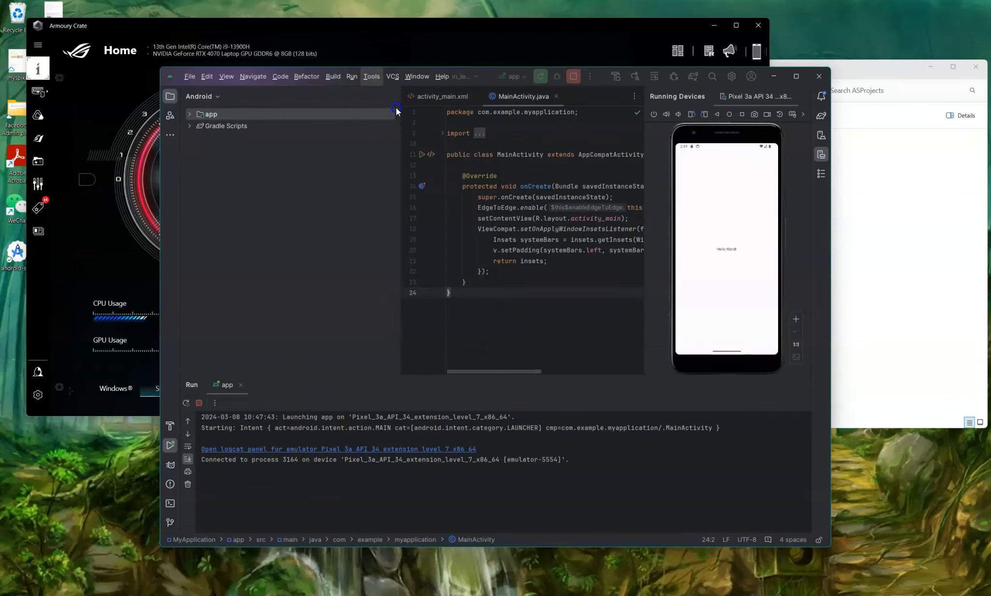
left_click(397, 110)
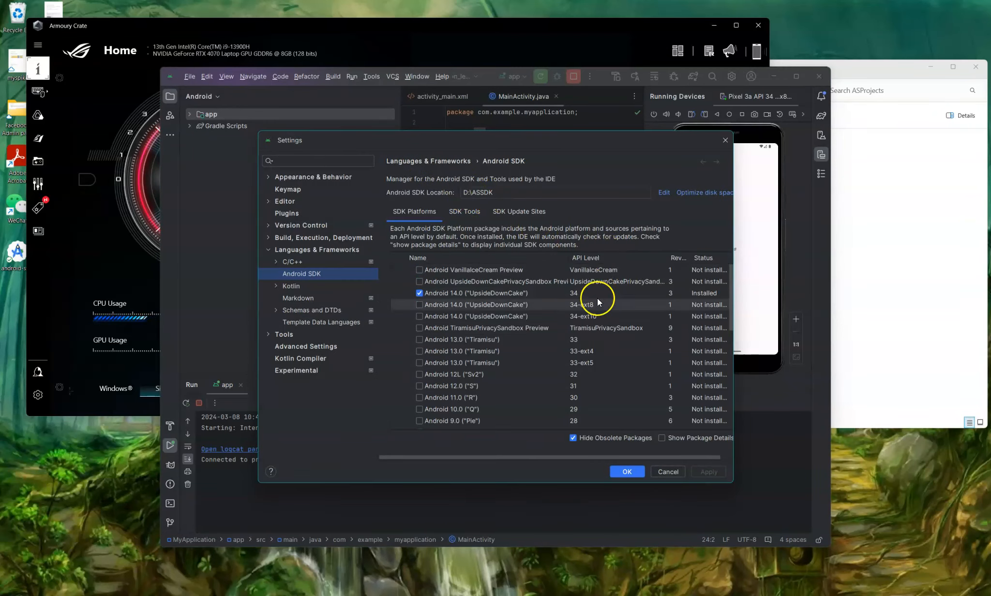
left_click(662, 437)
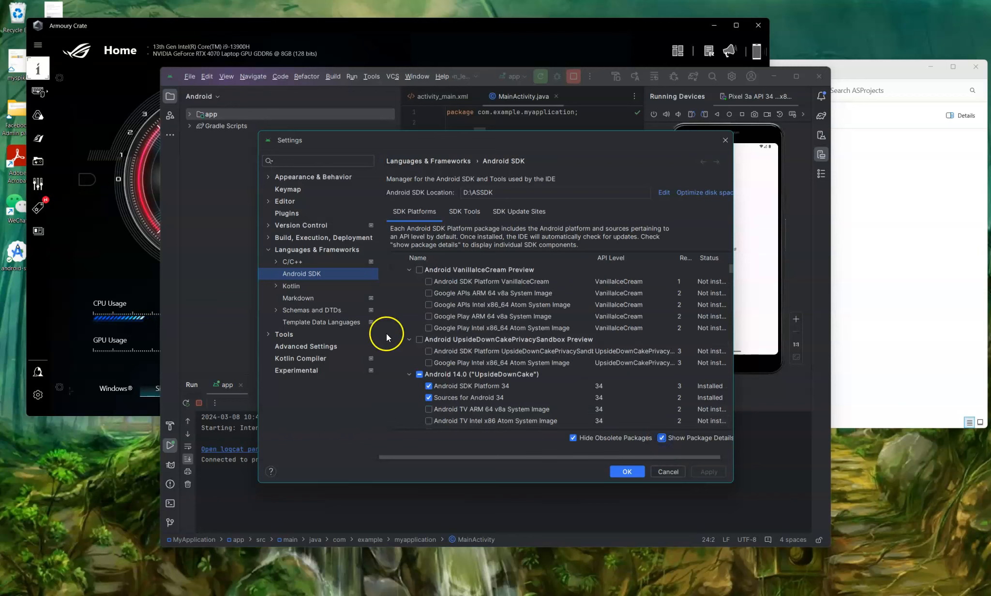
- Check Android SDK Platform 33 under Android 13.0 and apply the 64.2 MB install
scroll(404, 366, "down", 5)
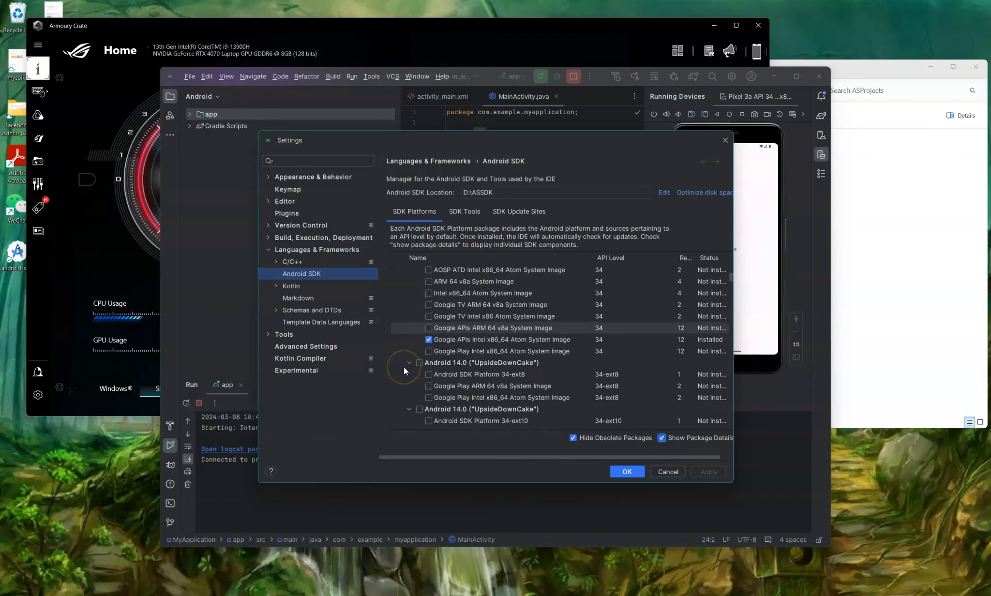
scroll(403, 366, "down", 2)
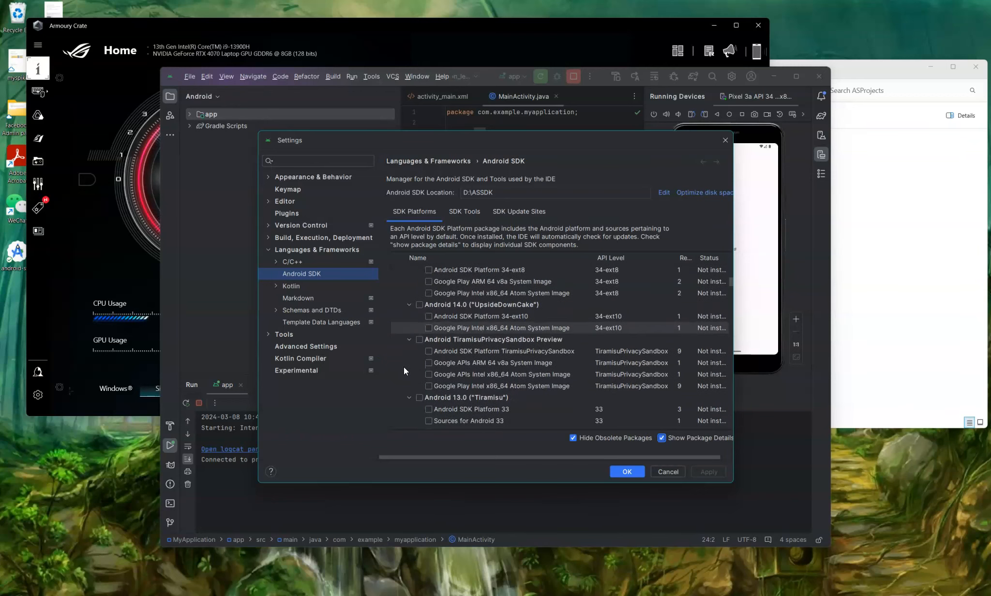
scroll(399, 369, "down", 1)
left_click(429, 375)
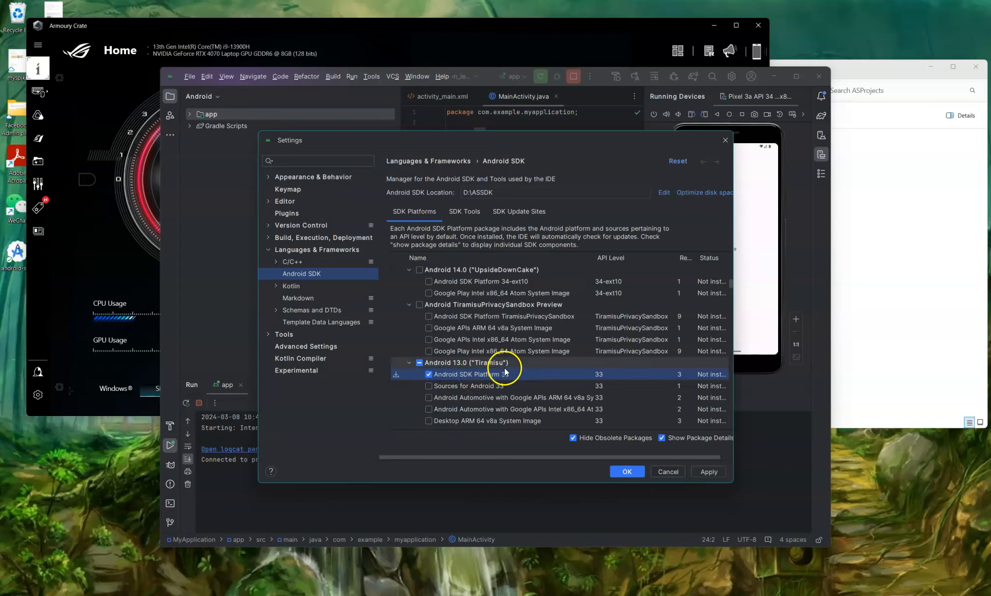
left_click(710, 472)
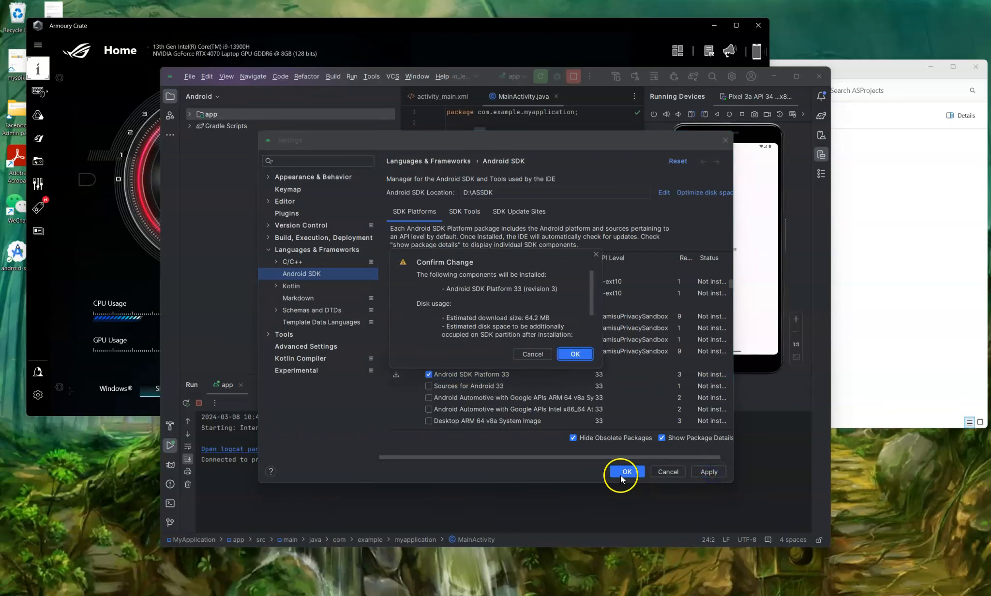
- Confirm and complete the Android SDK Platform 33 download, then close the component installer
left_click(578, 354)
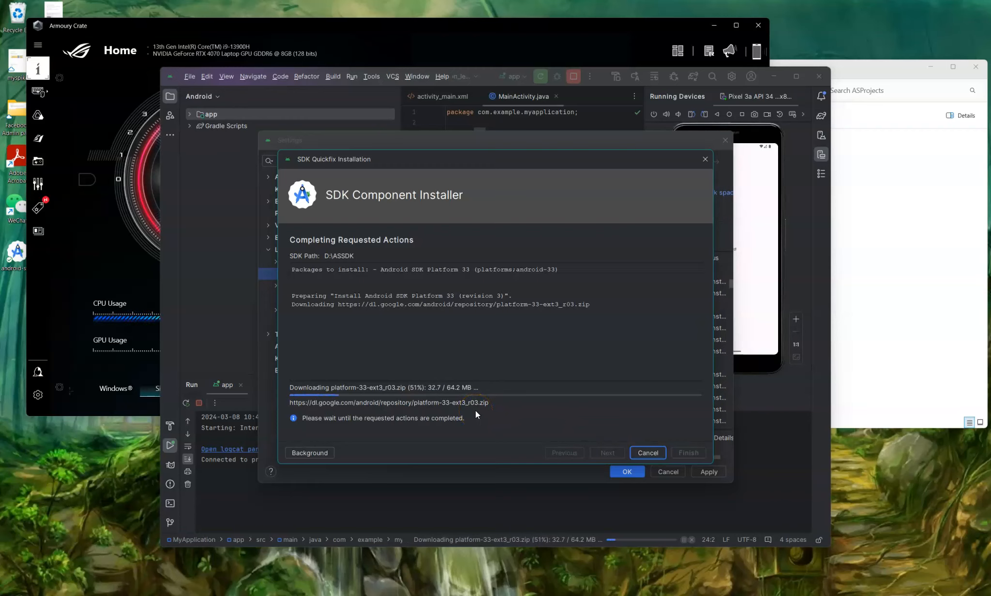
left_click(576, 452)
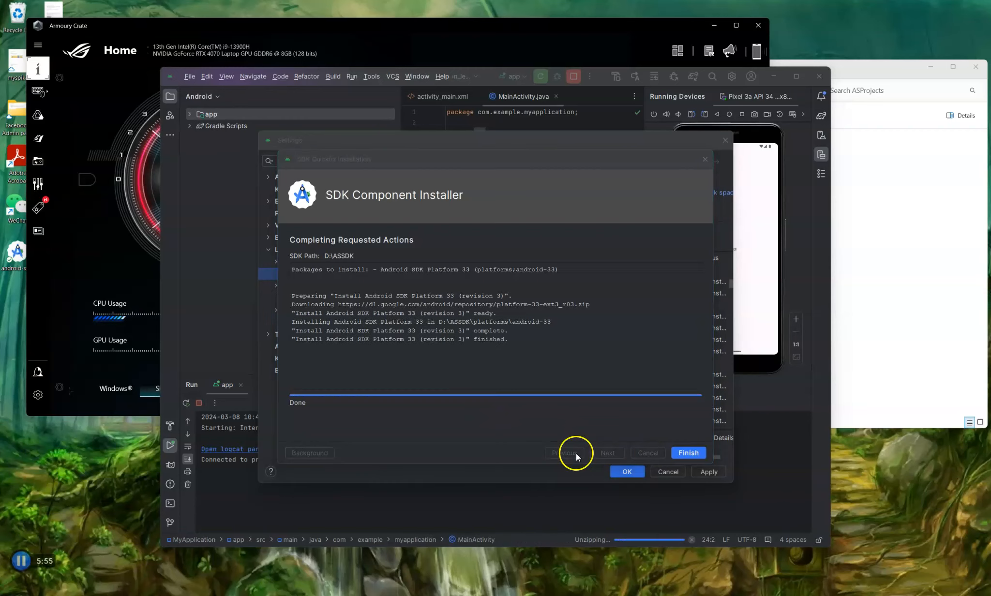
left_click(682, 452)
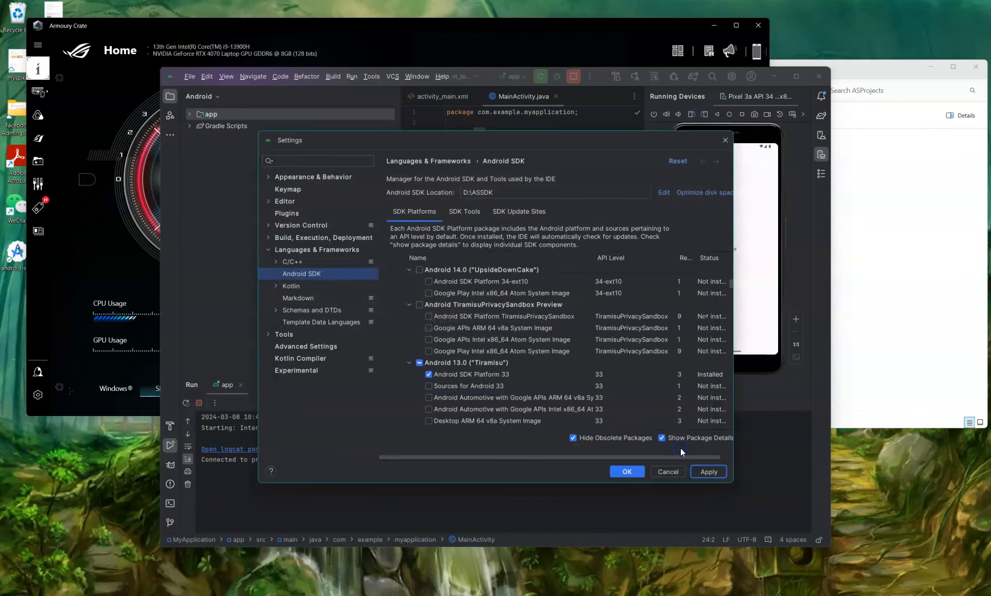
- In SDK Tools, check Android SDK Build-Tools 35-rc1 and Google USB Driver, then apply
left_click(474, 212)
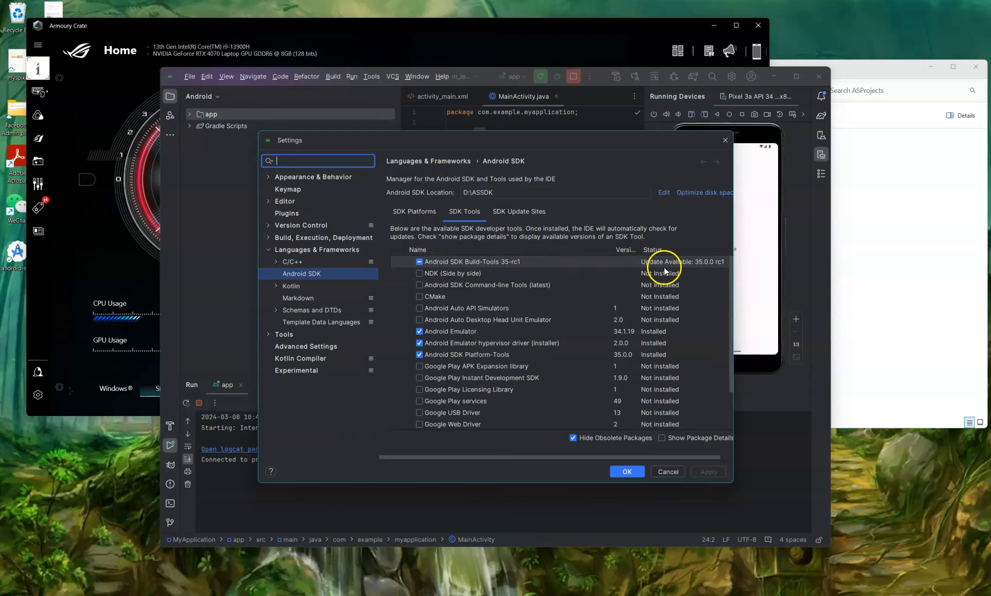
left_click(418, 262)
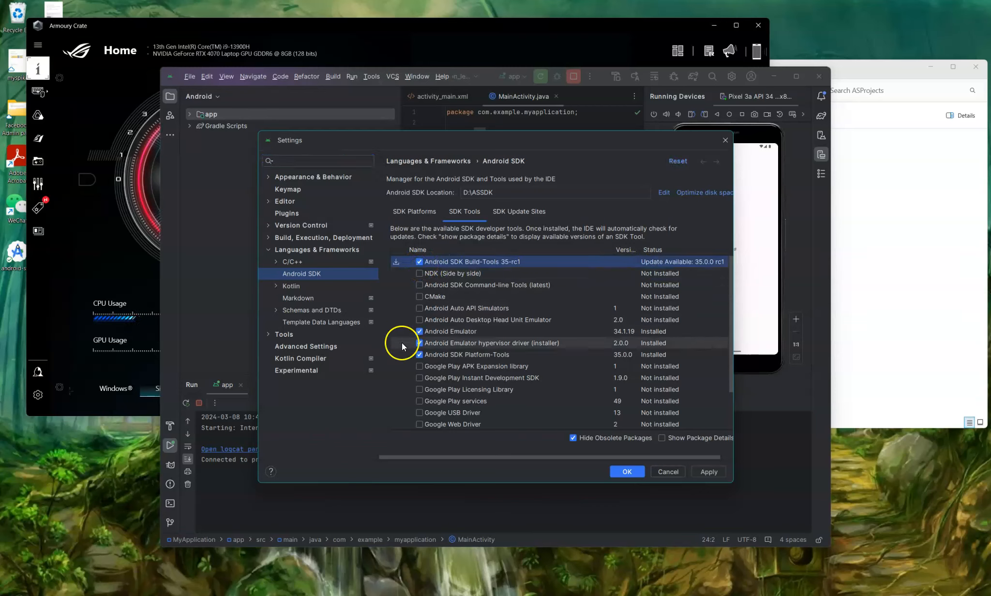
scroll(399, 350, "down", 3)
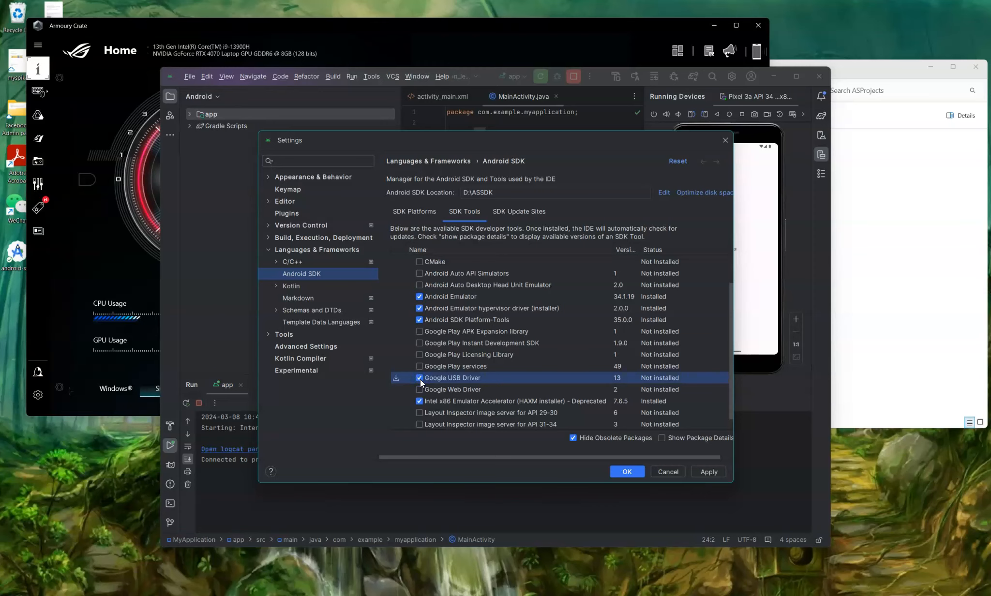
left_click(705, 470)
- Accept the SDK preview licence and install Build-Tools 35-rc1 and Google USB Driver 13
left_click(574, 354)
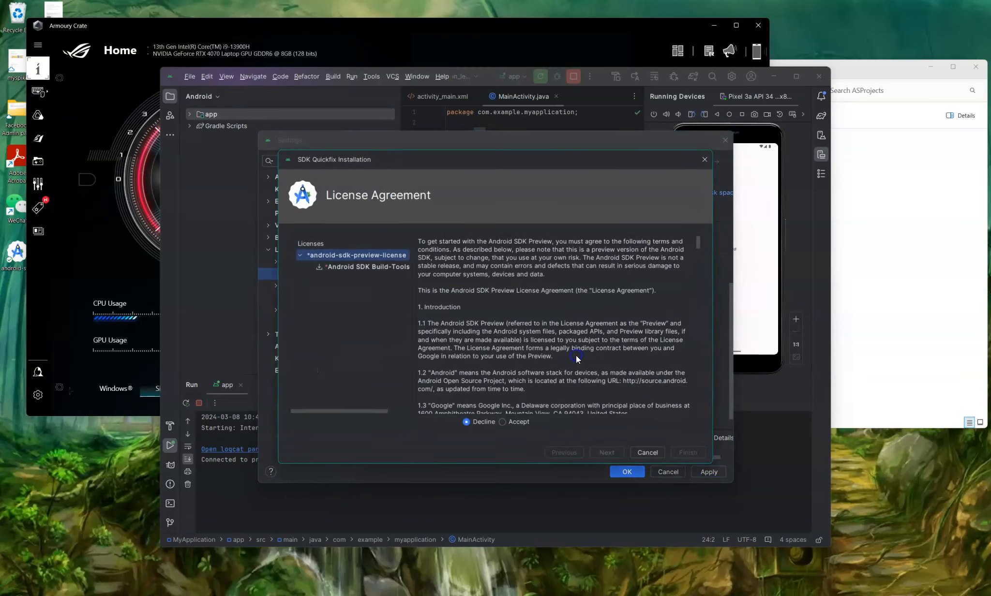
left_click(503, 422)
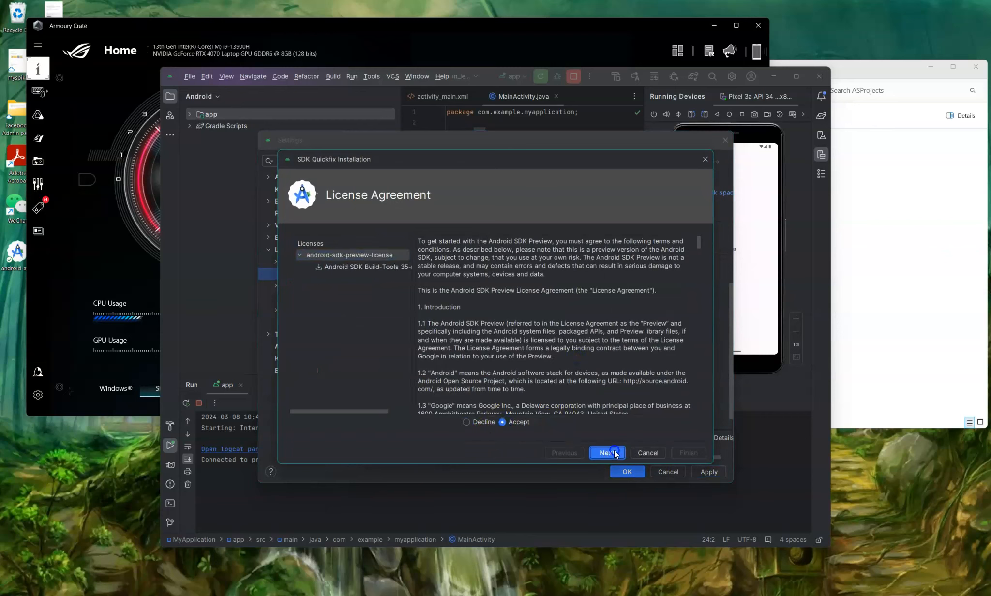
left_click(615, 454)
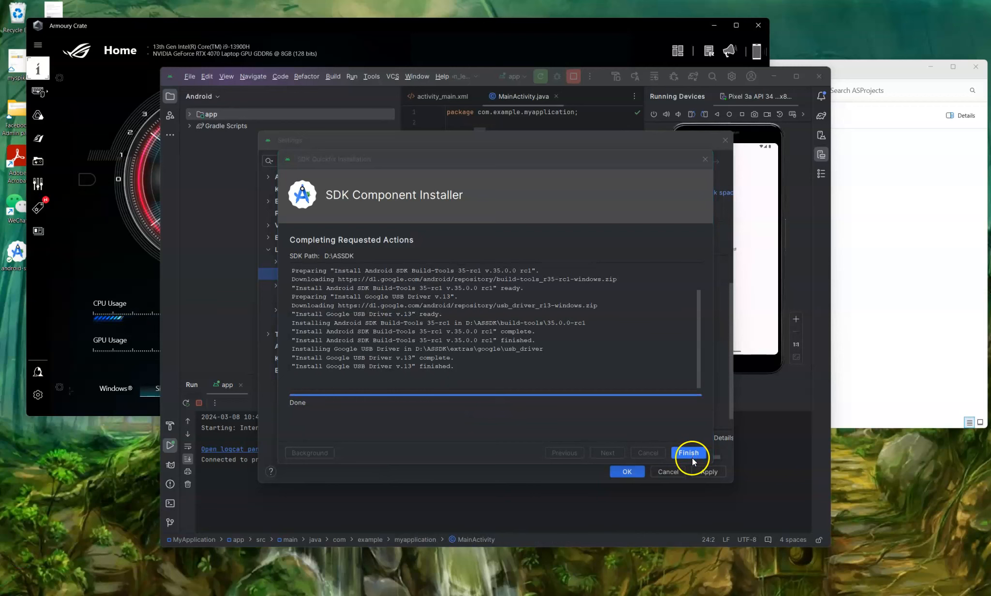
left_click(692, 458)
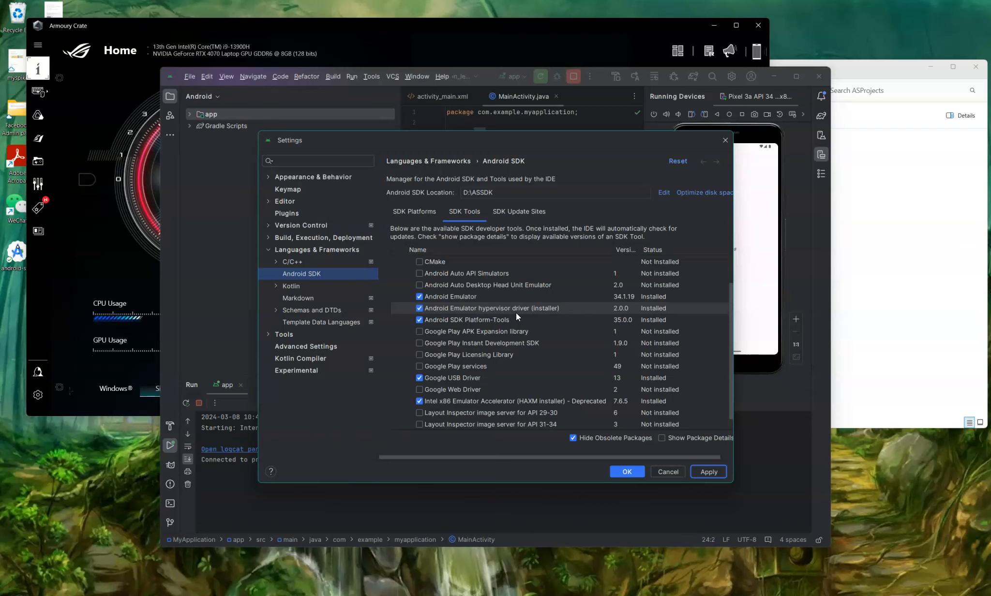
- Review the SDK Tools list and close Settings, returning to the MainActivity.java editor
scroll(516, 312, "down", 1)
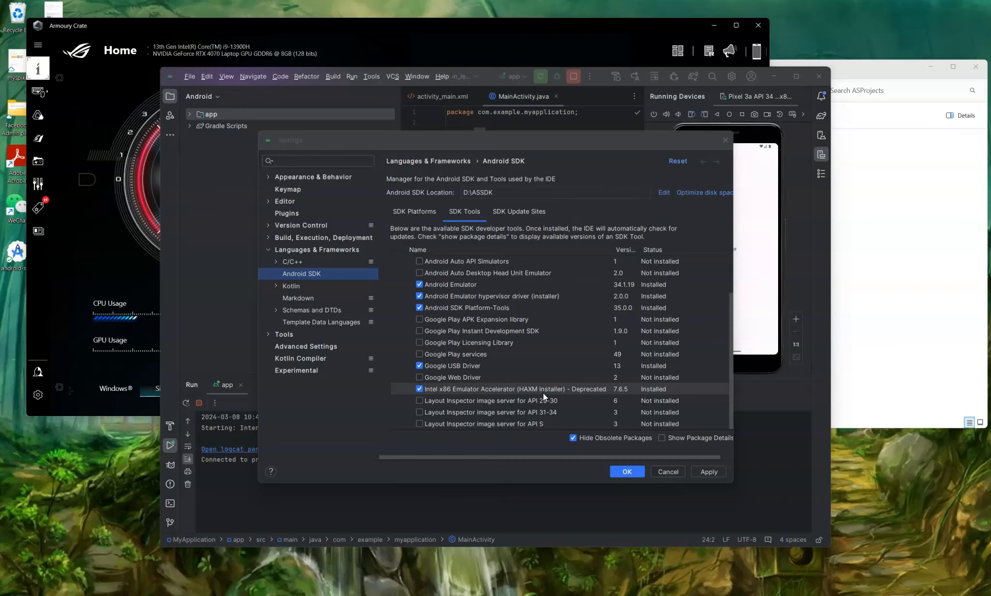
left_click(642, 471)
left_click(620, 434)
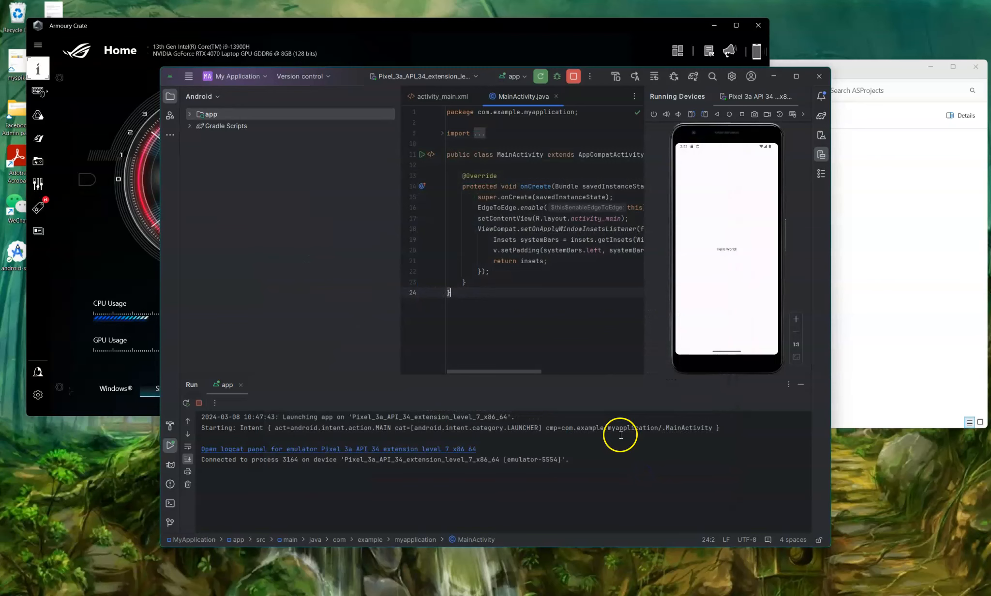